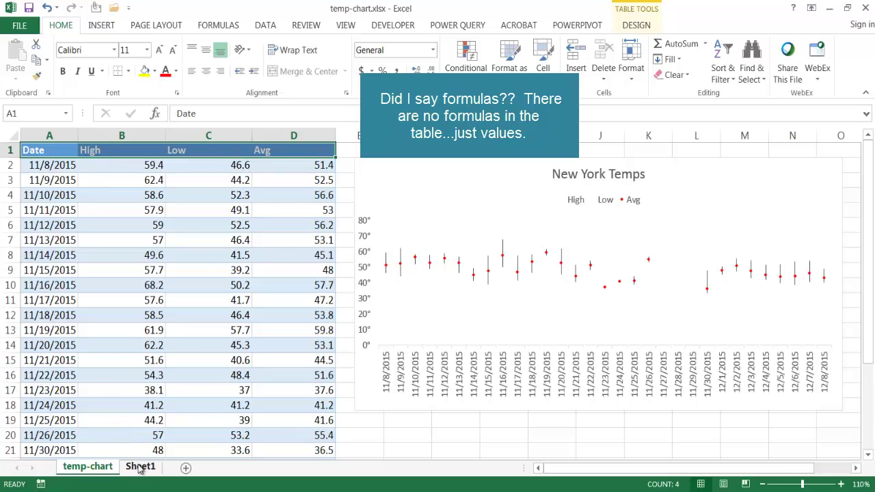
# Switch to Sheet1 and select a cell inside the Date/High/Low/Avg temperature table
pyautogui.click(140, 466)
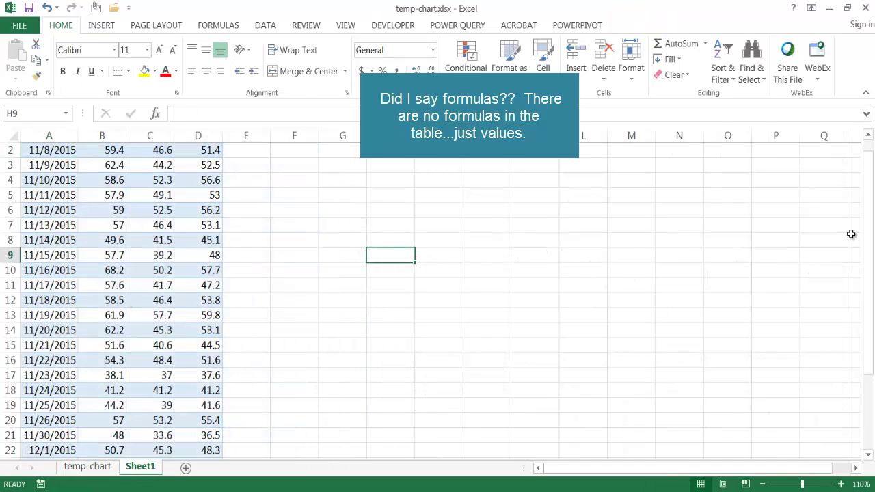
pyautogui.scroll(1, 869, 215)
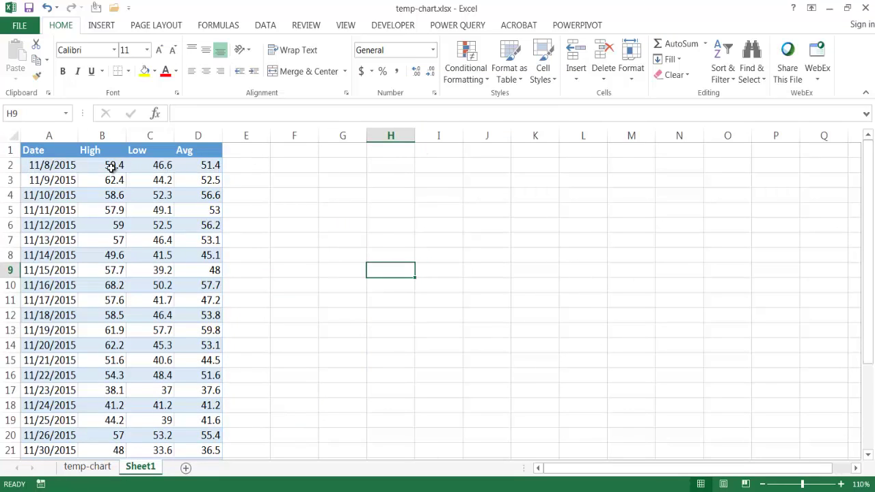
pyautogui.click(125, 245)
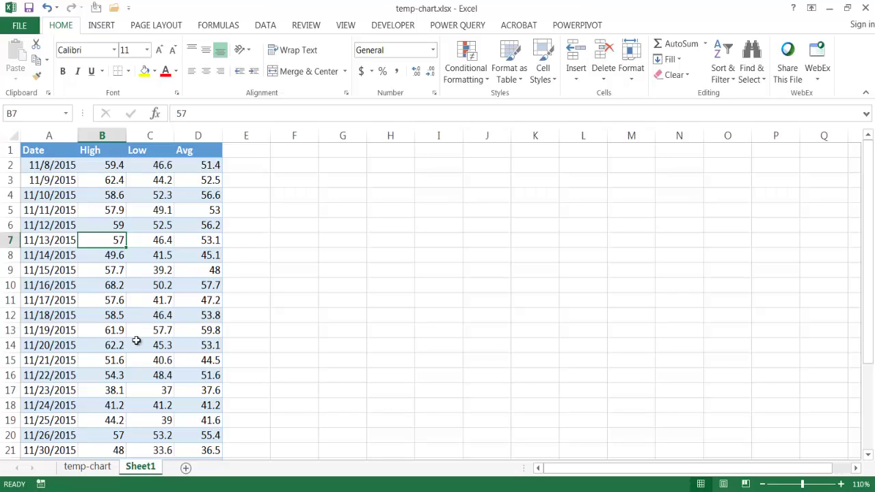
pyautogui.moveTo(870, 290)
pyautogui.mouseDown()
pyautogui.moveTo(866, 375)
pyautogui.moveTo(868, 290)
pyautogui.mouseUp()
# Browse the Combo and Line chart types on the Insert ribbon
pyautogui.click(102, 25)
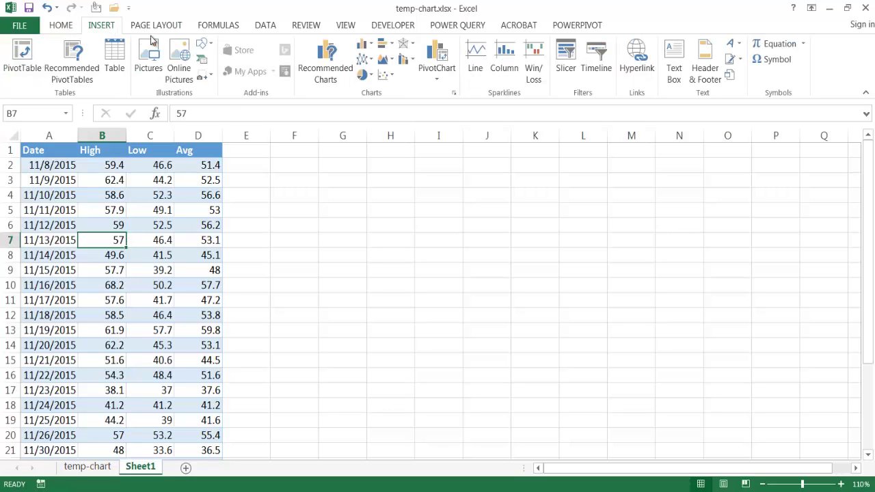
pyautogui.click(412, 60)
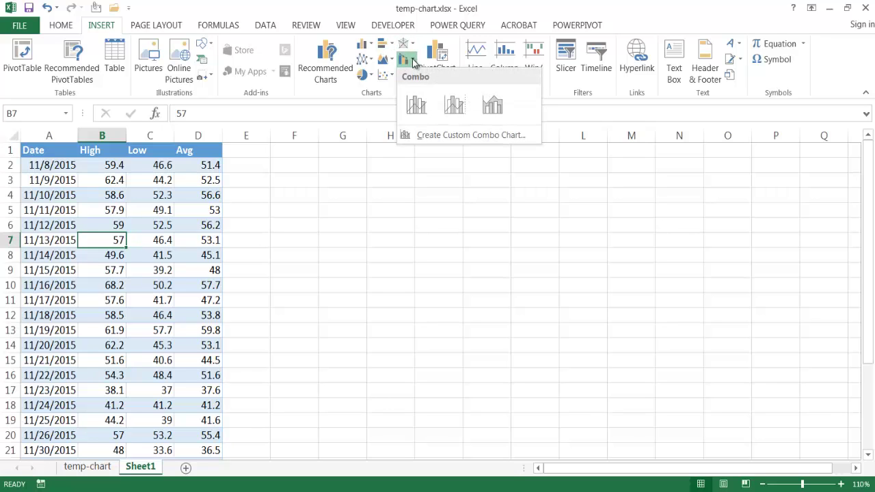
pyautogui.click(371, 61)
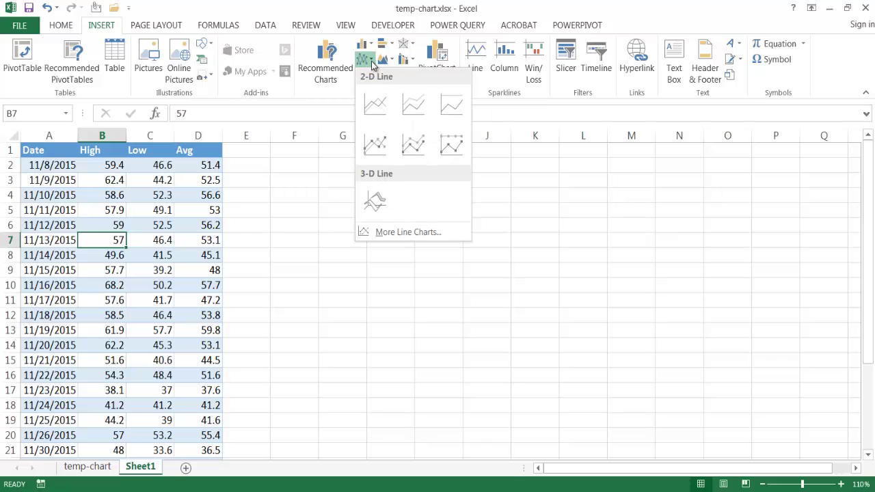
# Insert a Stock > High-Low-Close chart from Recommended Charts' All Charts list
pyautogui.click(329, 58)
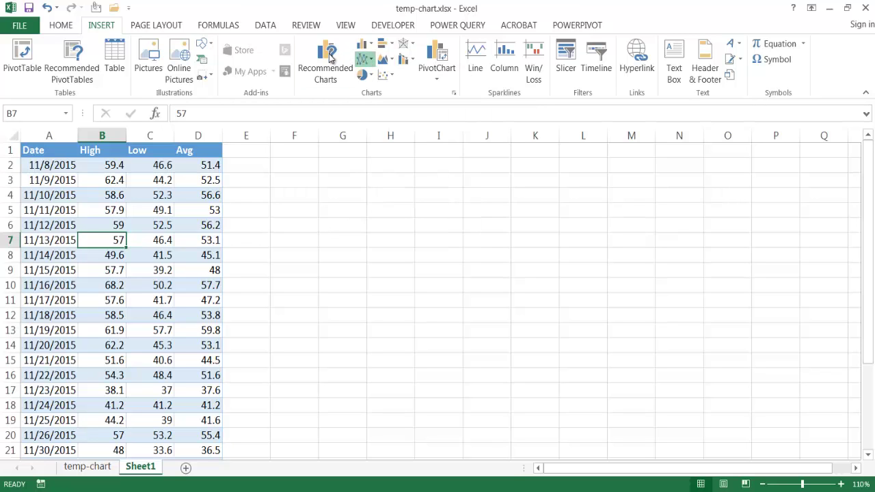
pyautogui.click(330, 57)
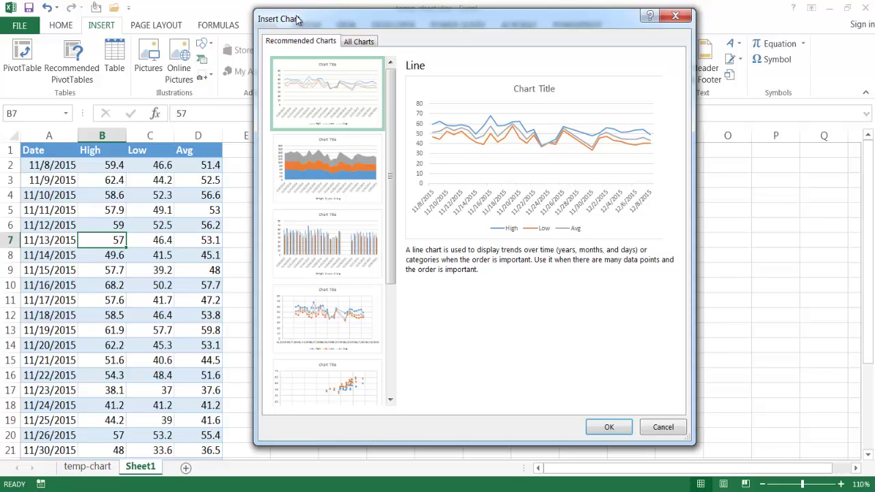
pyautogui.click(355, 42)
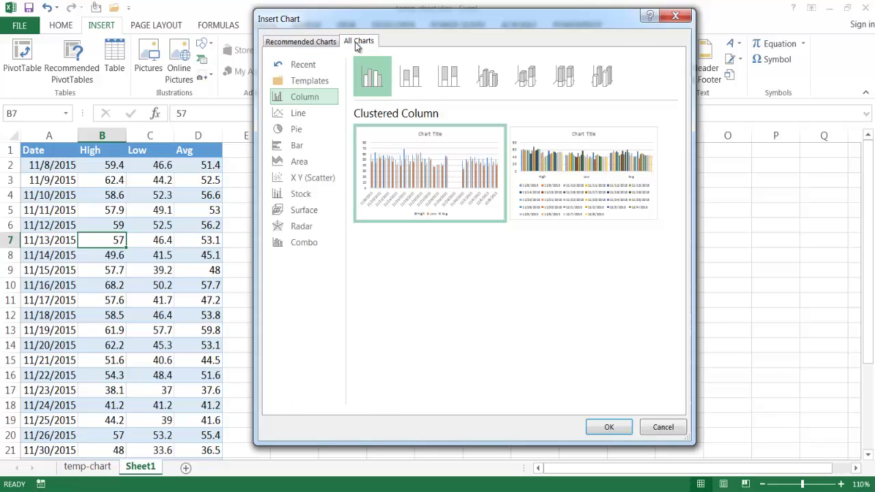
pyautogui.click(305, 197)
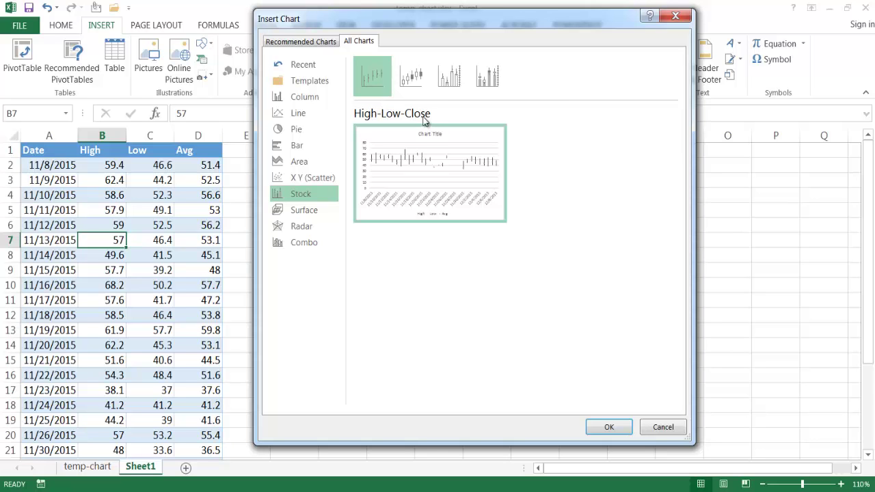
pyautogui.click(607, 426)
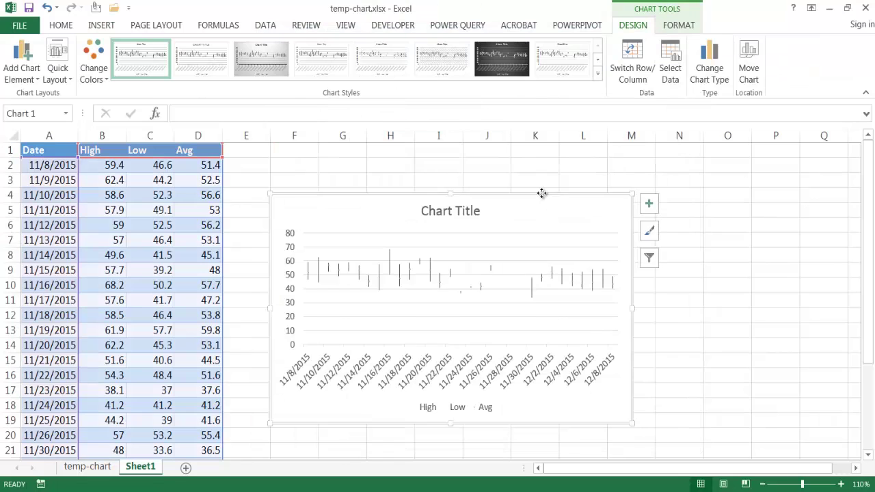
# Move the chart up beside the table, undoing the enlargement to keep its original size
pyautogui.moveTo(542, 193); pyautogui.dragTo(531, 171)
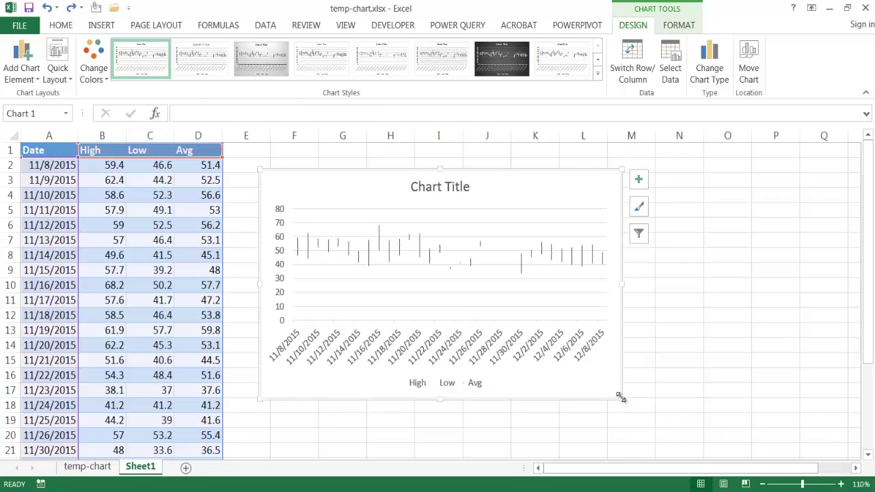
pyautogui.moveTo(628, 397); pyautogui.dragTo(827, 423)
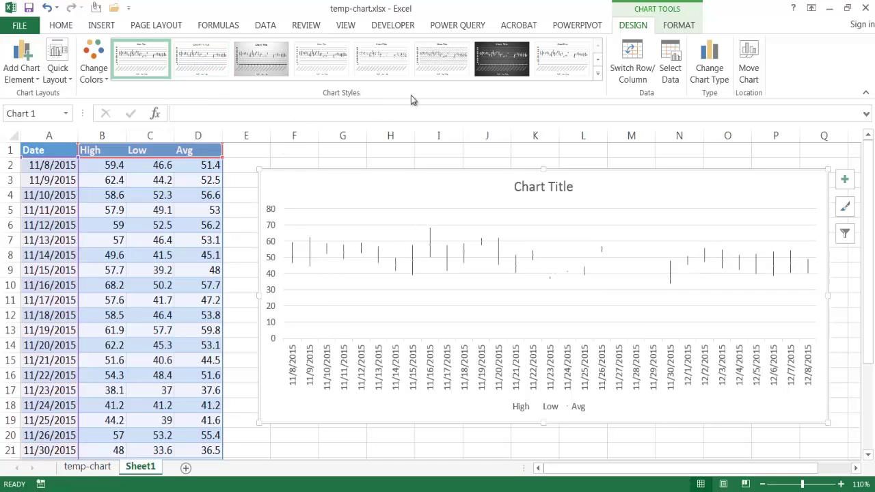
pyautogui.click(245, 244)
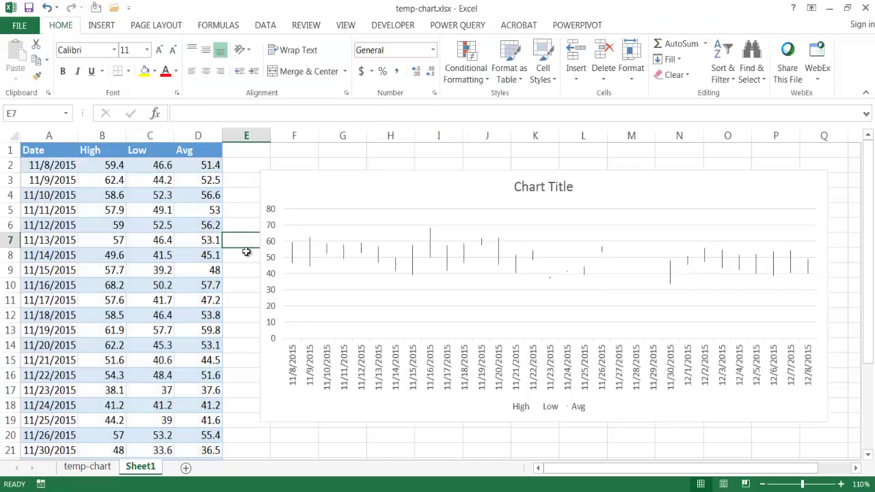
pyautogui.hotkey('ctrl', 'z')
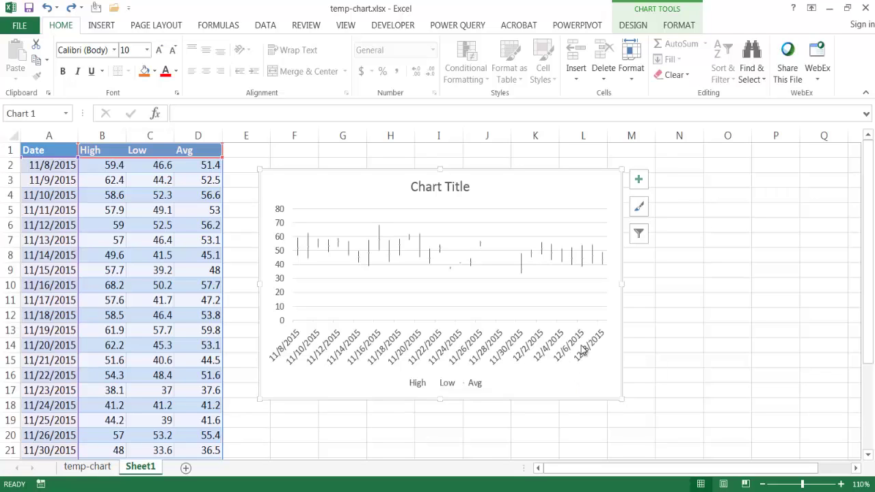
# Rotate the date axis labels 270° to read vertically and widen the chart slightly
pyautogui.click(639, 180)
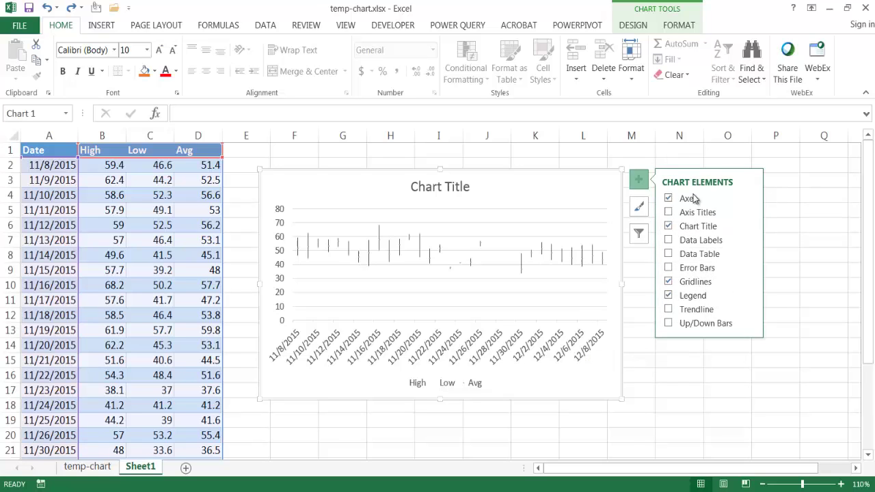
pyautogui.click(750, 199)
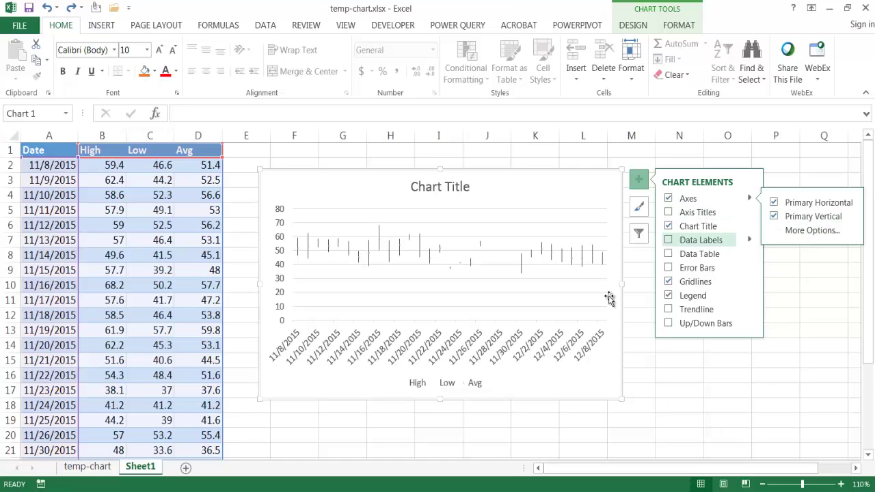
pyautogui.click(797, 232)
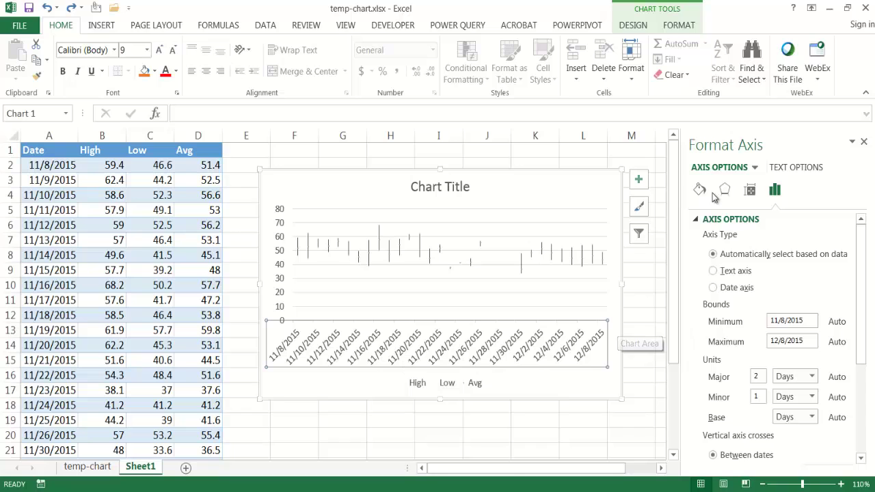
pyautogui.click(749, 190)
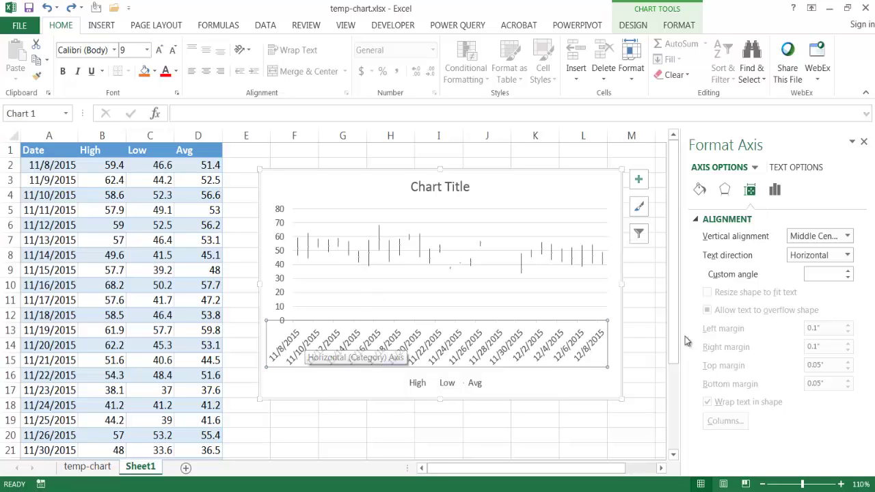
pyautogui.click(848, 255)
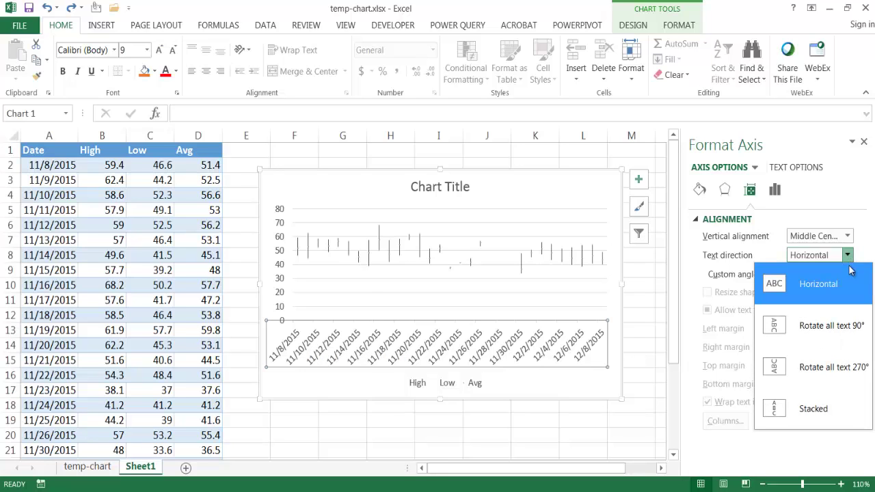
pyautogui.click(846, 367)
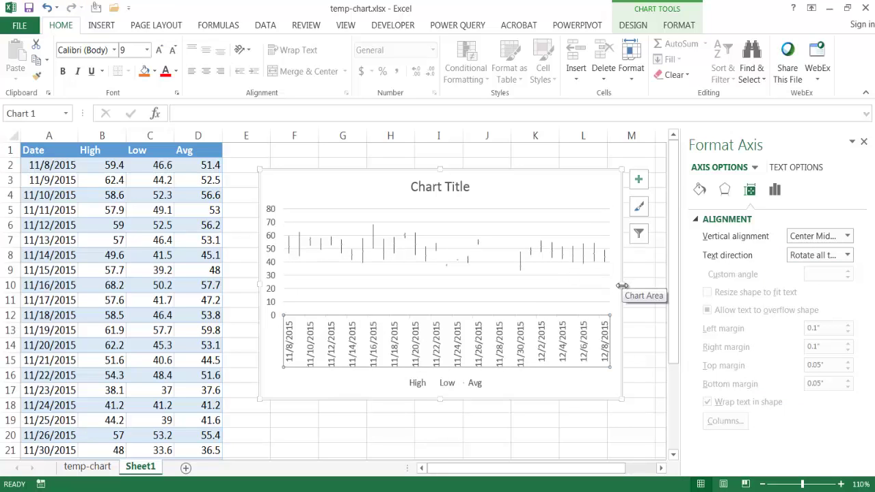
pyautogui.moveTo(620, 287); pyautogui.dragTo(648, 294)
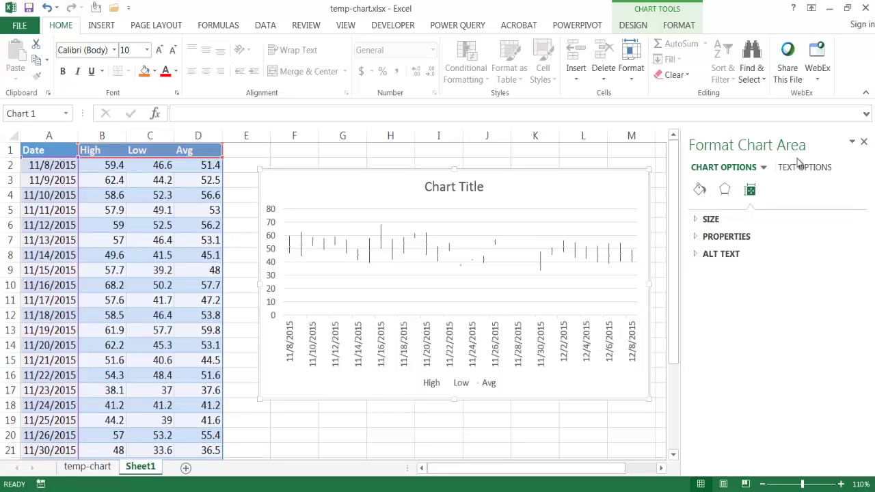
# Widen the chart further and delete its horizontal gridlines
pyautogui.click(863, 142)
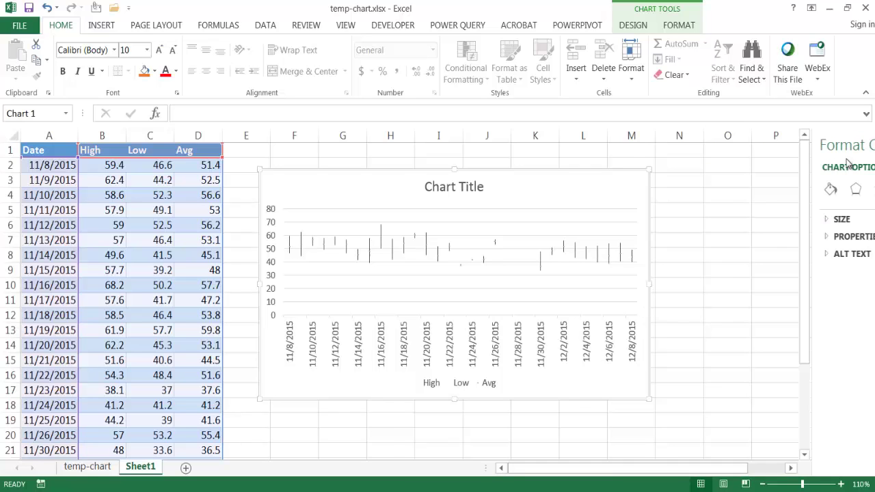
pyautogui.moveTo(649, 285); pyautogui.dragTo(752, 294)
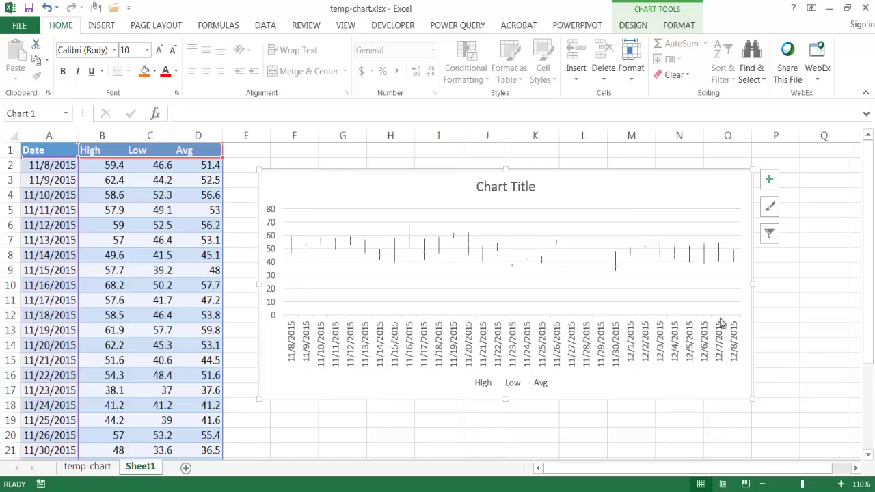
pyautogui.click(735, 279)
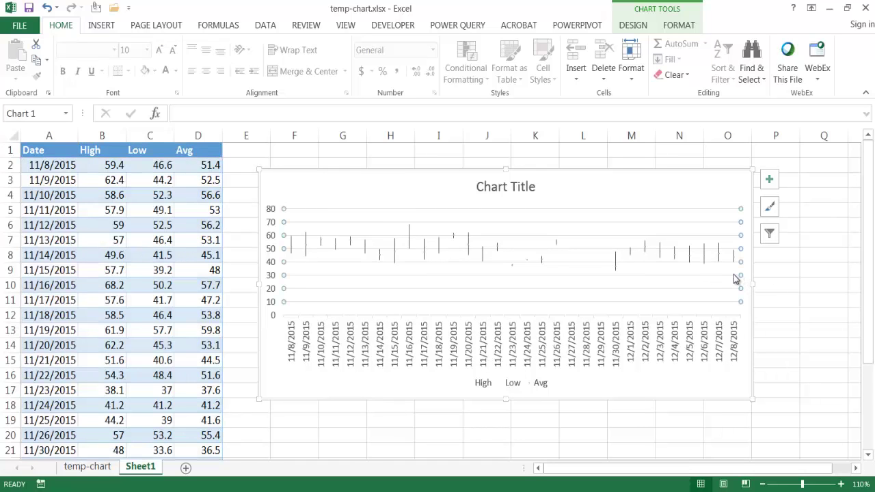
pyautogui.press('Delete')
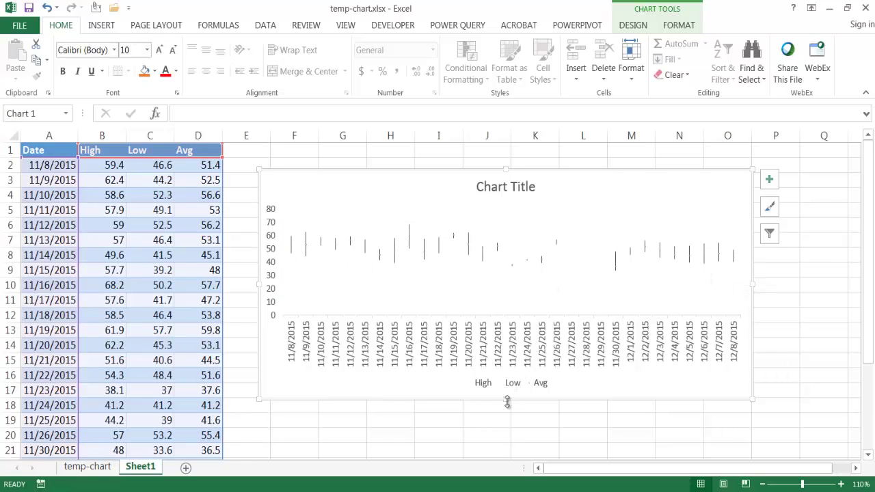
# Make the chart taller and raise it slightly on the sheet
pyautogui.moveTo(507, 404); pyautogui.dragTo(510, 426)
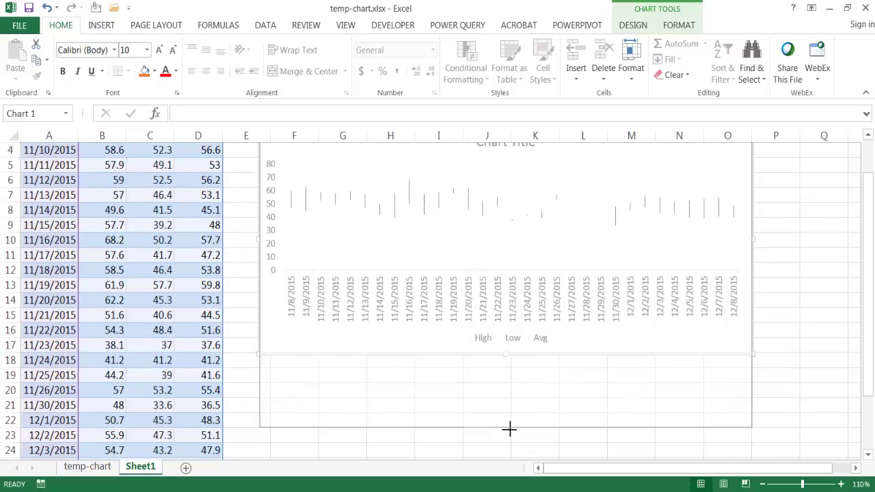
pyautogui.moveTo(866, 321); pyautogui.dragTo(867, 280)
pyautogui.moveTo(639, 170); pyautogui.dragTo(640, 158)
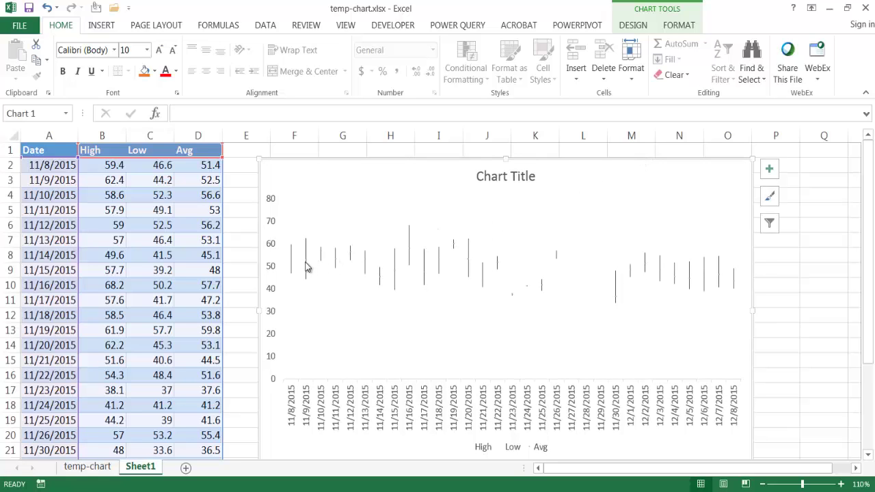
pyautogui.moveTo(307, 265)
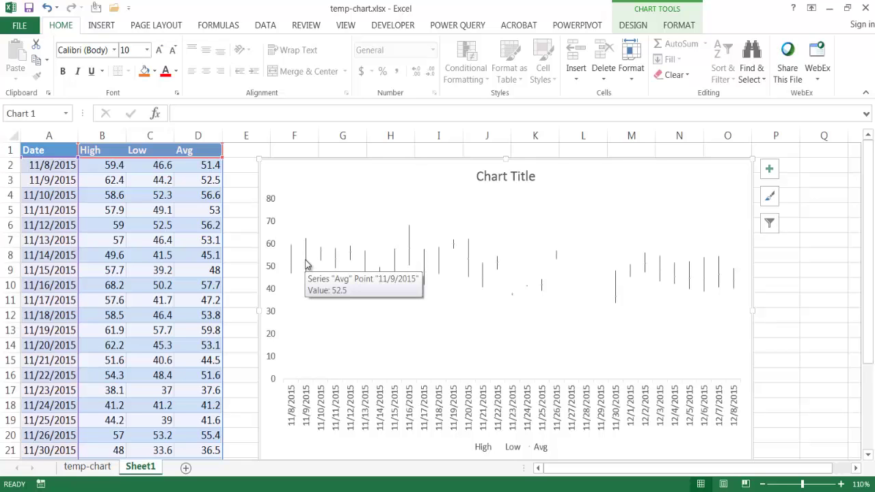
# Select the Avg series and bring up its Format Data Series fill and line settings
pyautogui.click(306, 265)
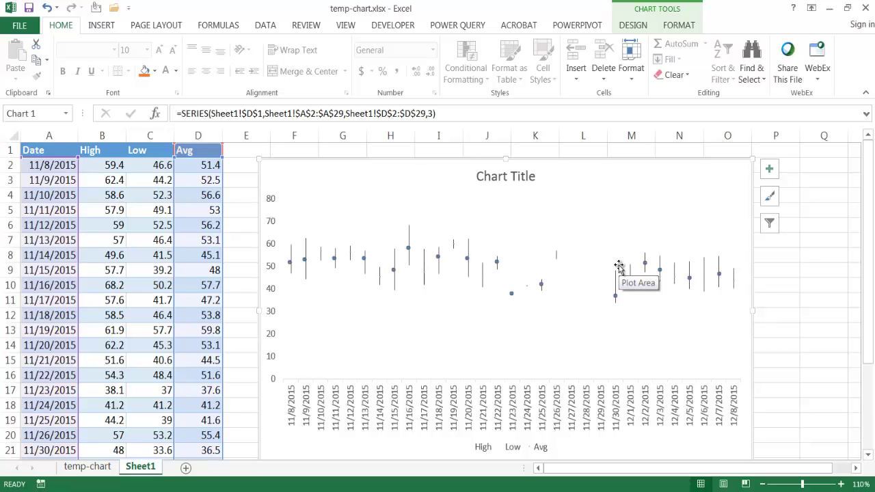
pyautogui.hotkey('ctrl', '1')
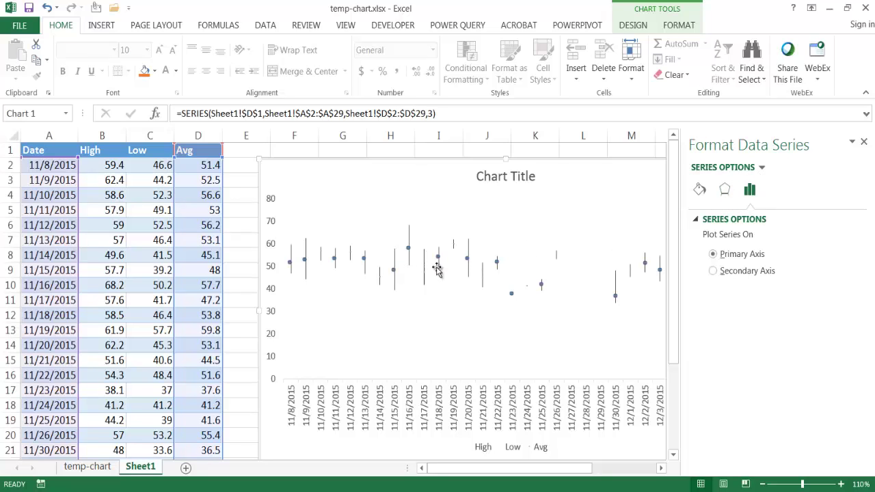
pyautogui.click(394, 270)
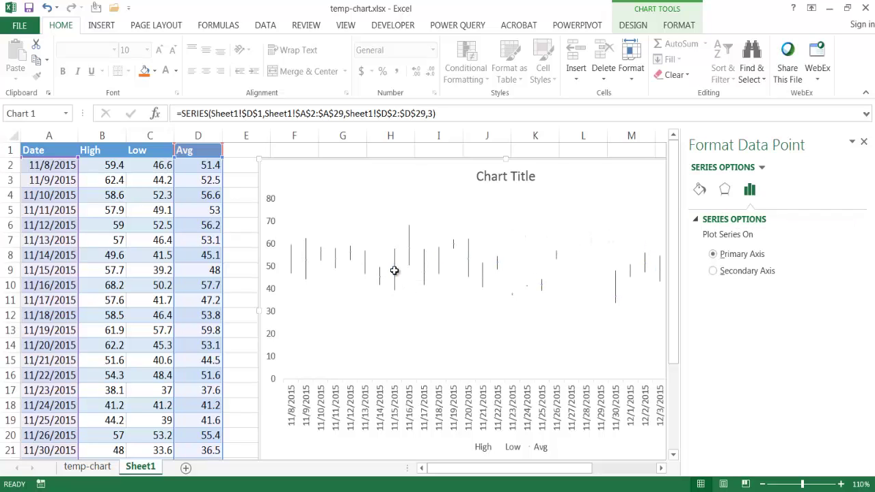
pyautogui.click(363, 313)
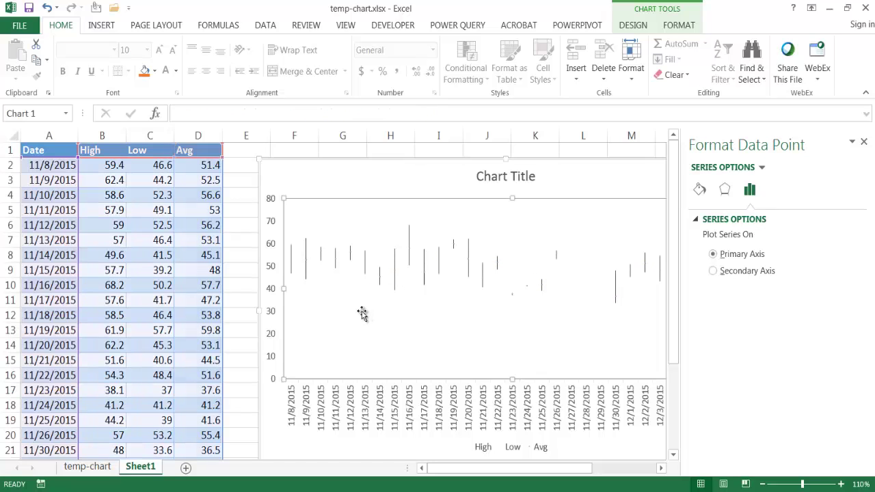
pyautogui.click(307, 265)
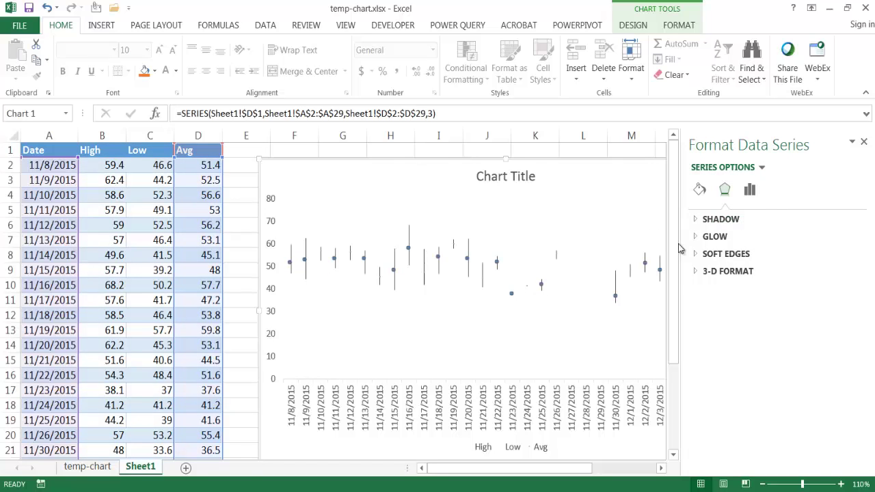
pyautogui.click(750, 191)
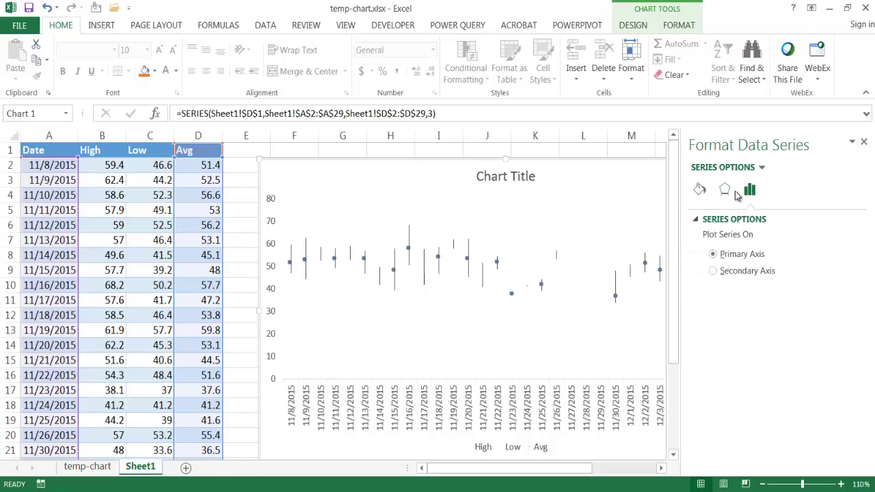
pyautogui.click(706, 192)
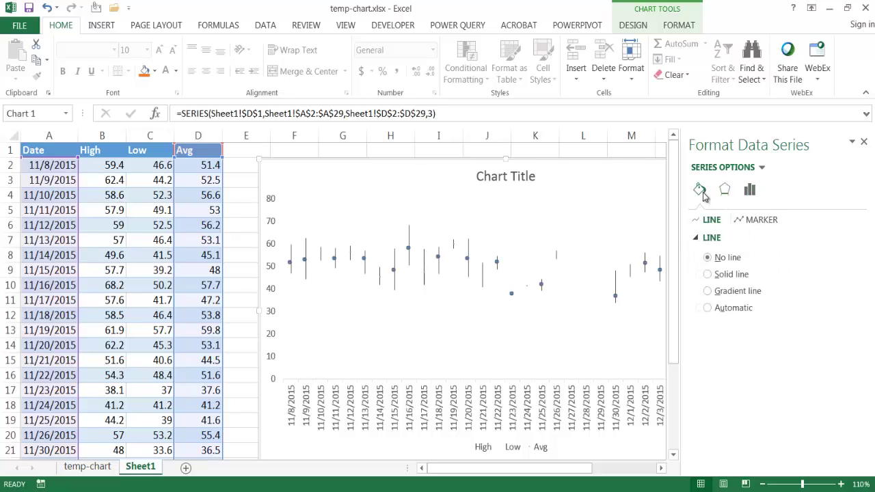
# Give the Avg markers a built-in circle shape at size 5
pyautogui.click(756, 220)
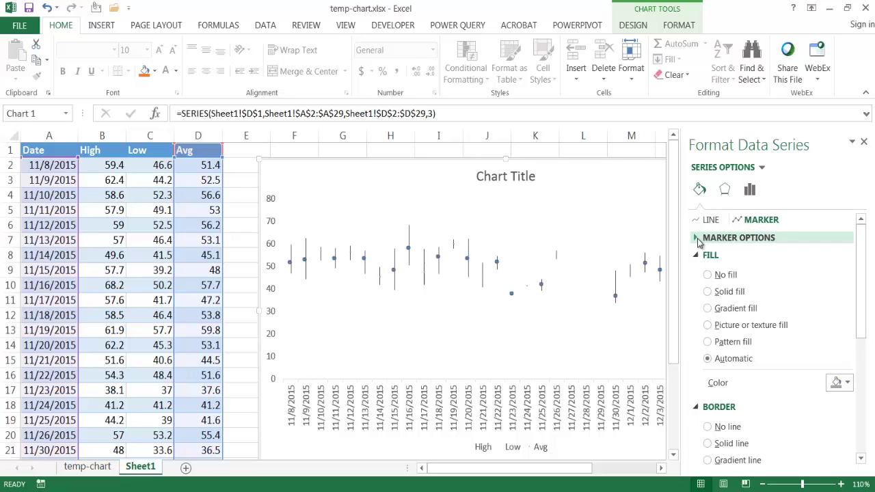
pyautogui.click(698, 239)
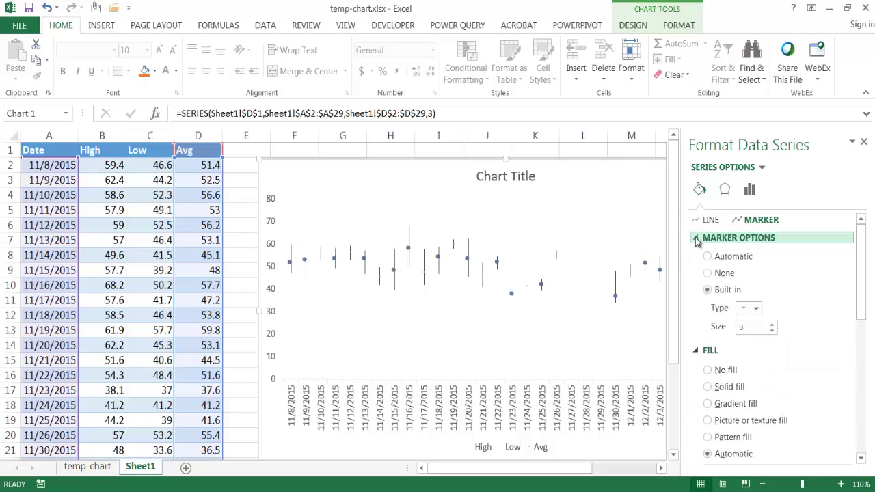
pyautogui.click(756, 308)
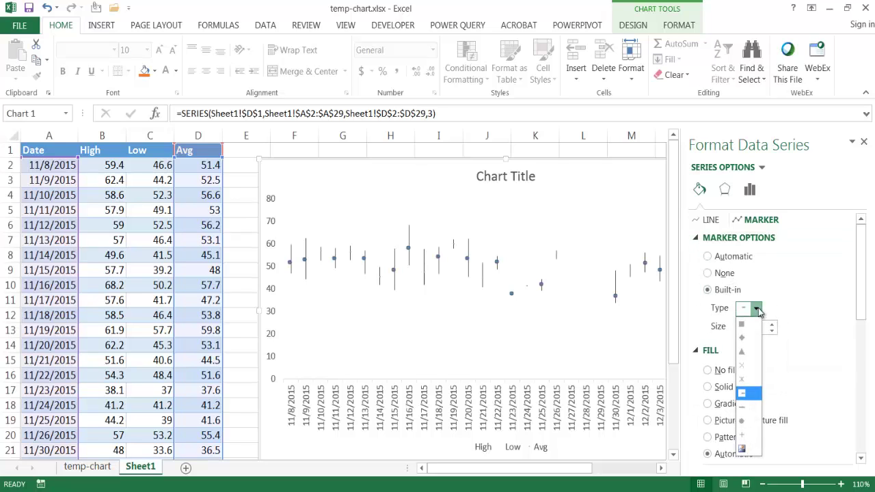
pyautogui.click(742, 421)
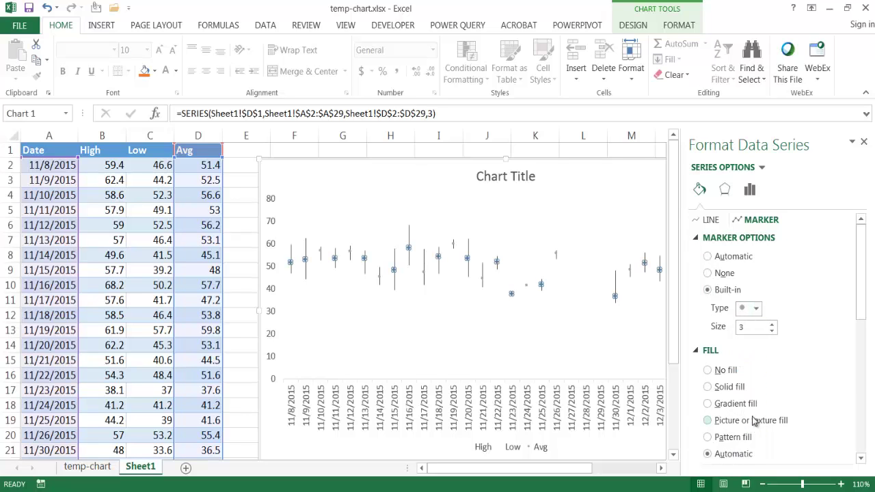
pyautogui.click(772, 324)
pyautogui.click(772, 324)
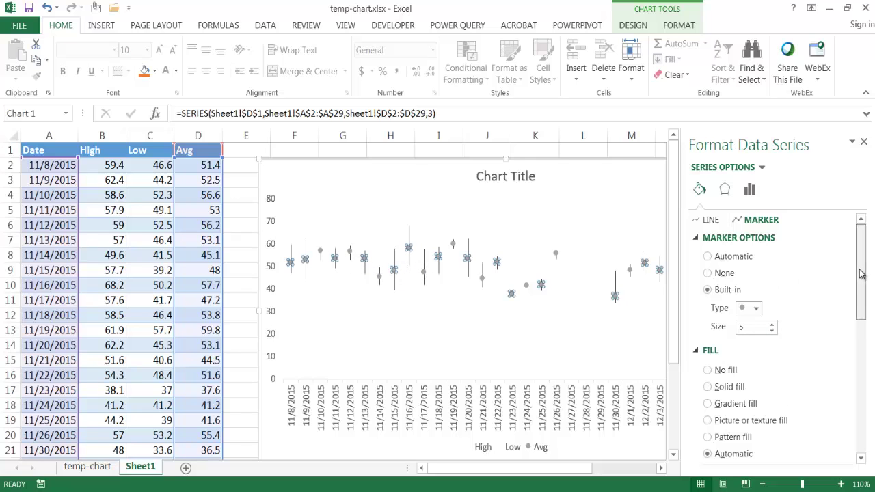
pyautogui.moveTo(863, 271)
pyautogui.mouseDown()
pyautogui.moveTo(872, 333)
pyautogui.moveTo(863, 311)
pyautogui.moveTo(859, 344)
pyautogui.mouseUp()
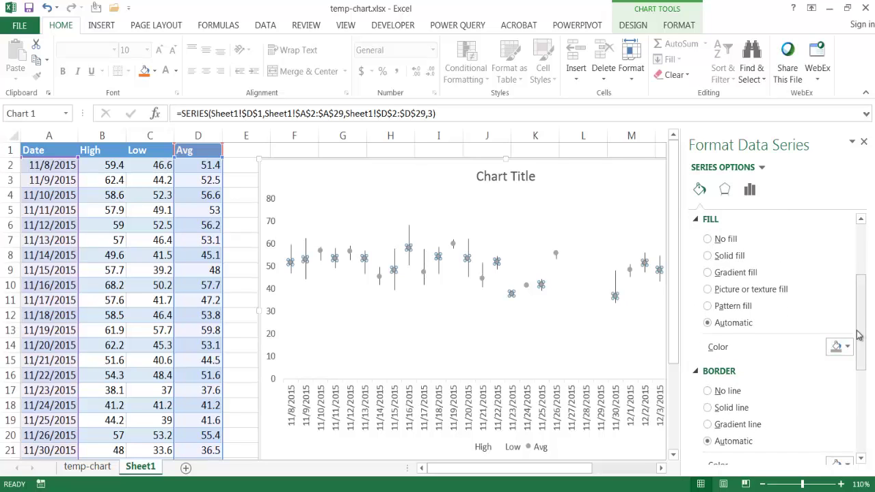
# Fill the Avg markers with solid red and set their border to No line
pyautogui.click(712, 258)
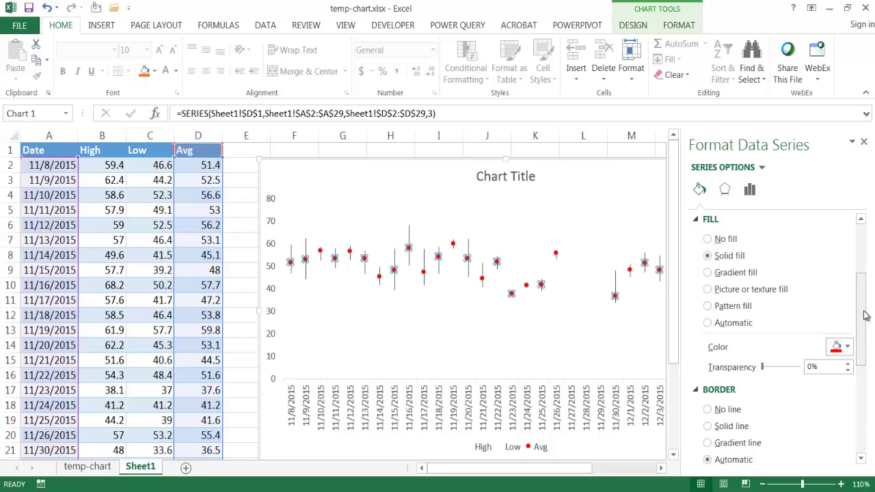
pyautogui.moveTo(865, 315); pyautogui.dragTo(865, 342)
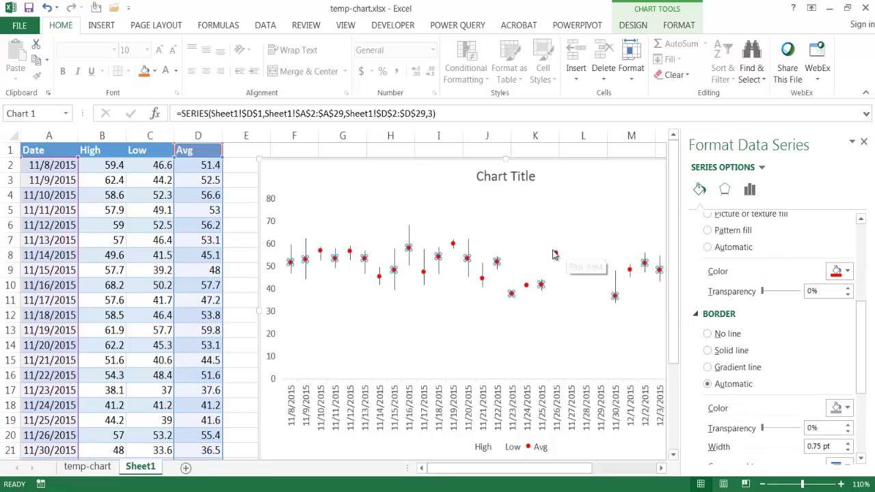
pyautogui.click(708, 335)
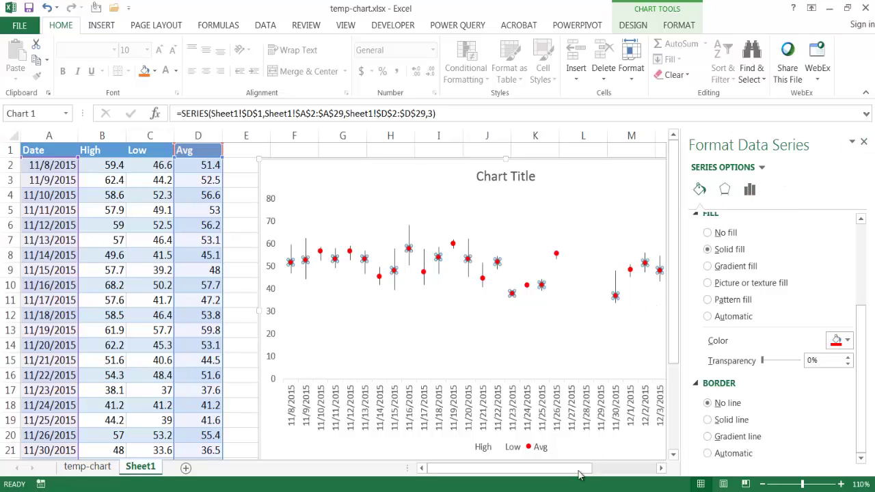
pyautogui.moveTo(579, 472); pyautogui.dragTo(609, 471)
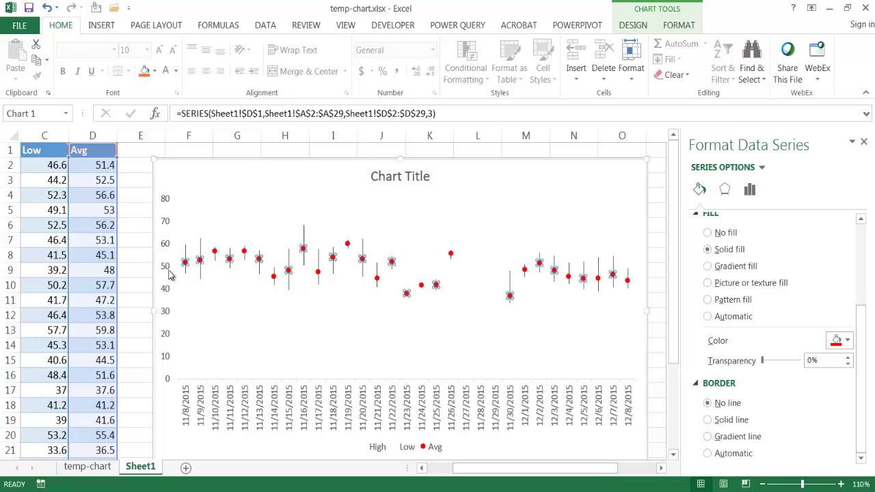
# Give the vertical temperature axis the custom number format #°;#°;#°
pyautogui.click(168, 225)
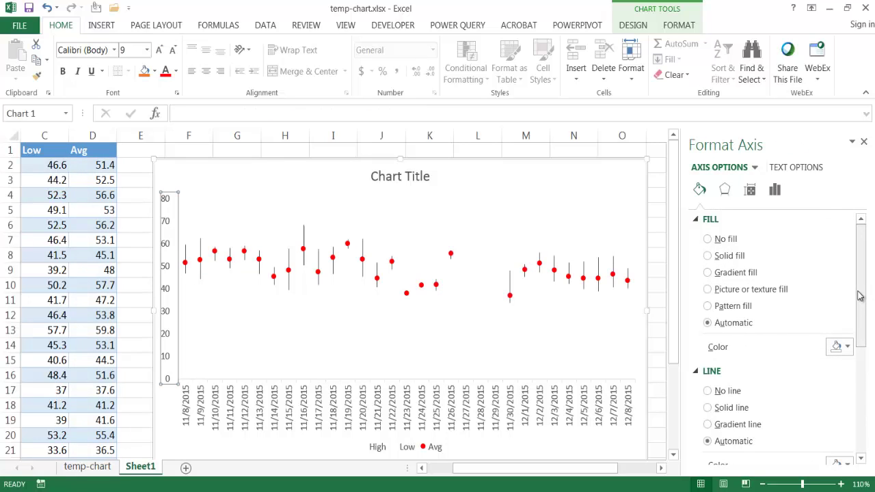
pyautogui.click(805, 168)
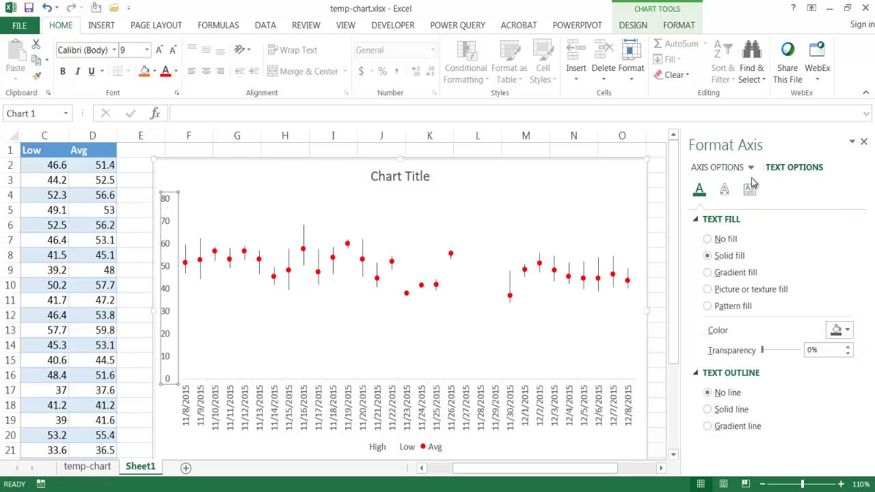
pyautogui.click(727, 168)
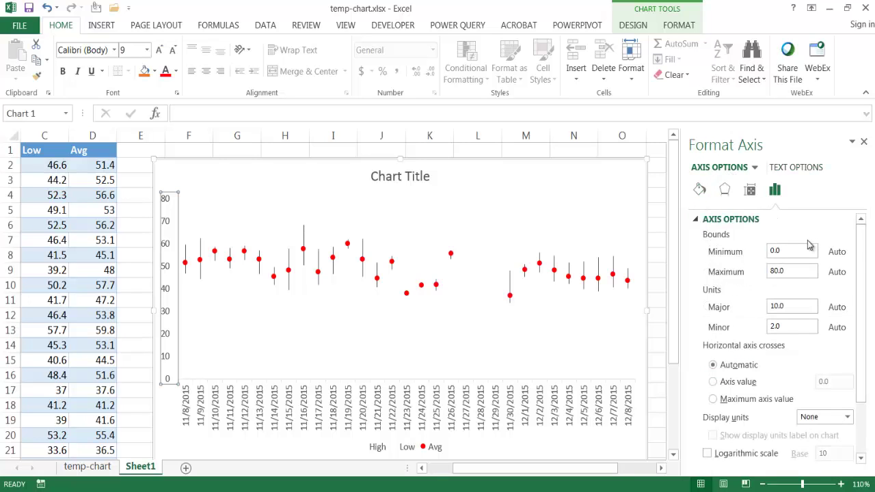
pyautogui.click(697, 220)
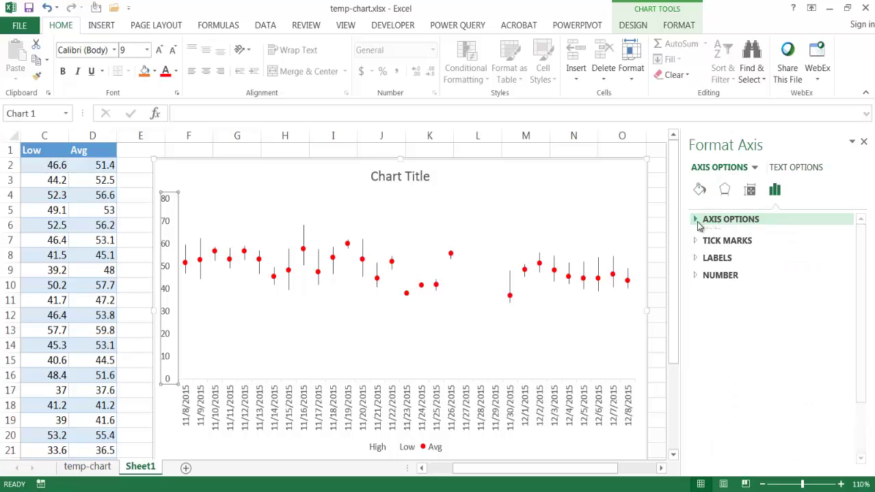
pyautogui.click(697, 272)
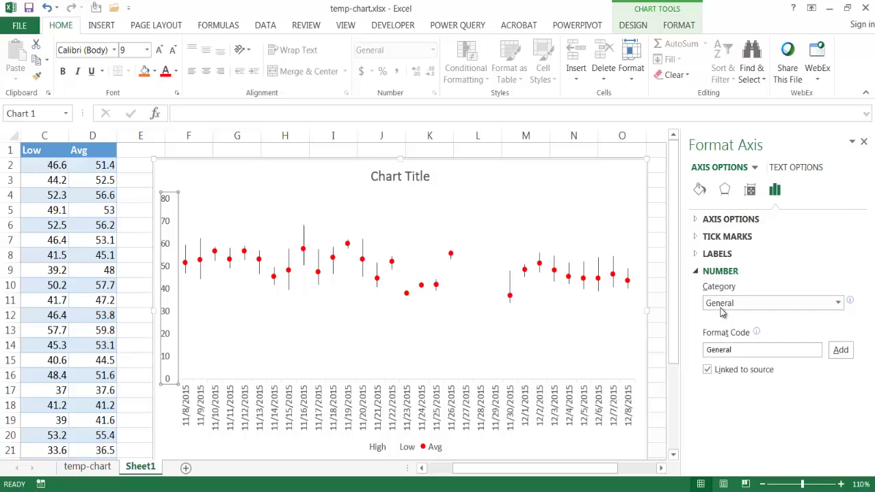
pyautogui.click(838, 303)
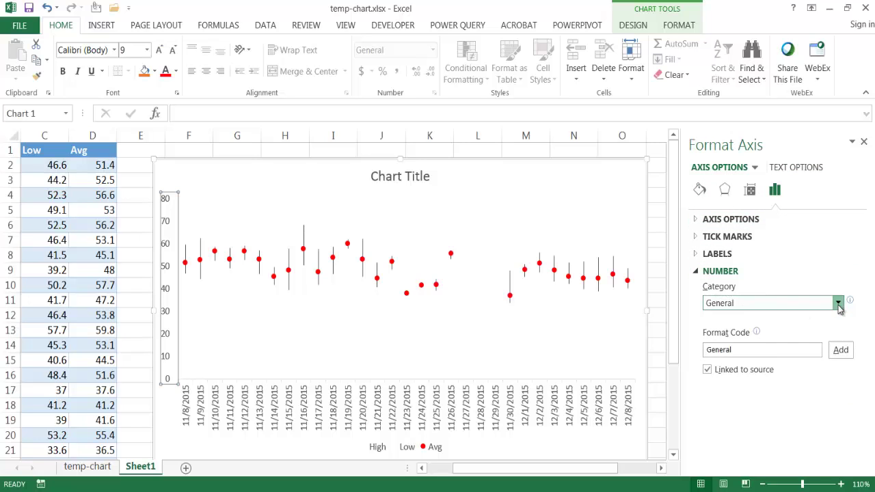
pyautogui.click(764, 471)
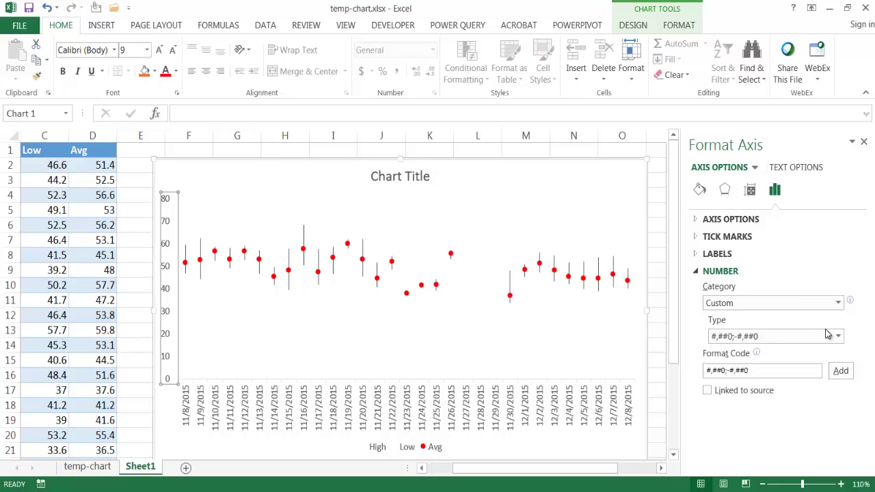
pyautogui.click(831, 335)
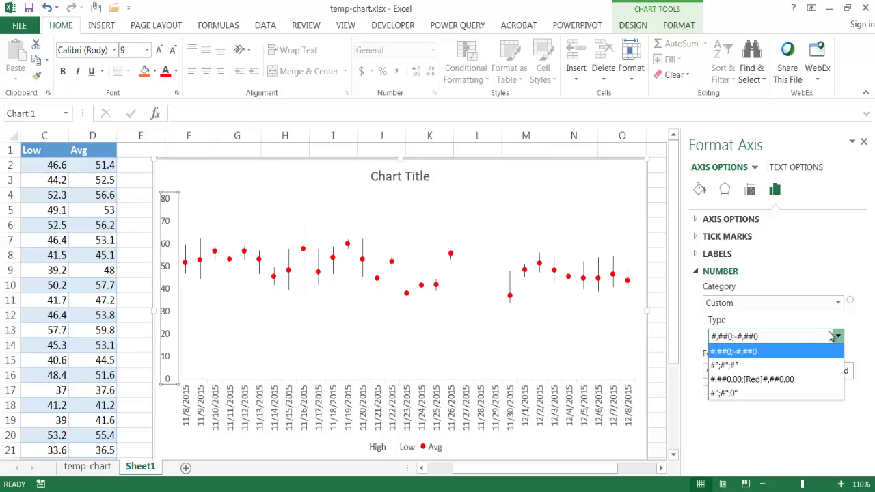
pyautogui.click(769, 367)
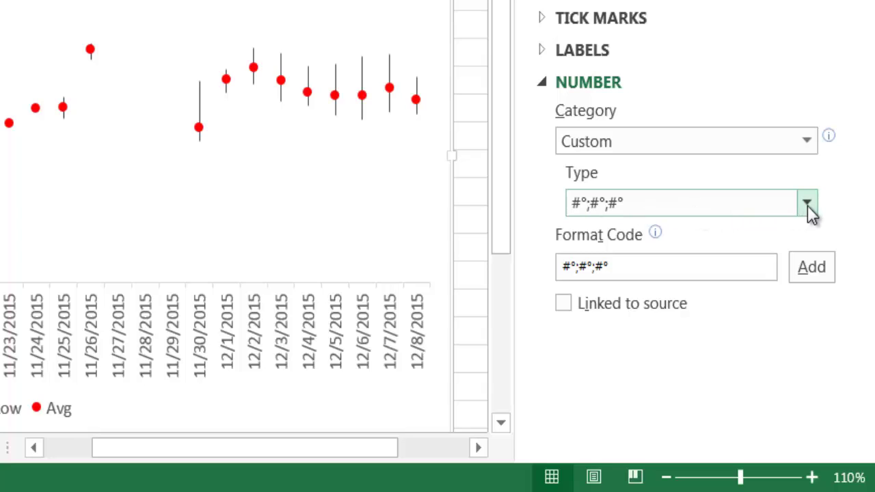
pyautogui.click(808, 203)
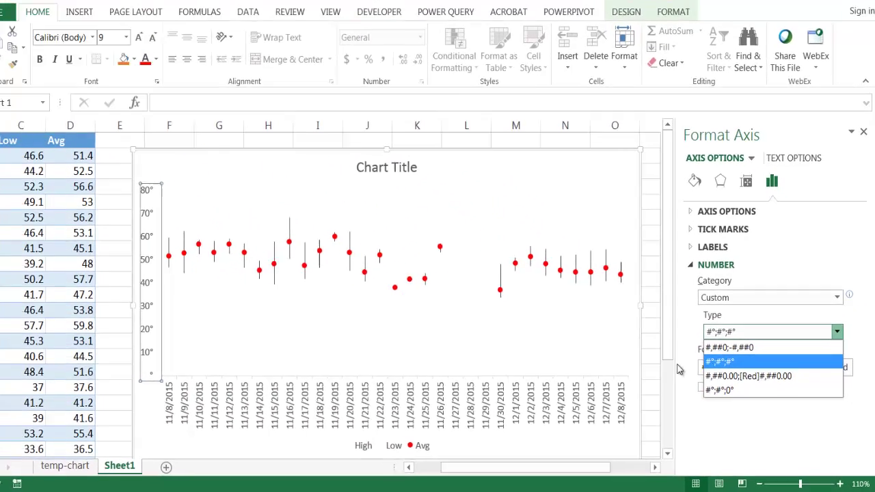
# Switch the axis number format to #°;#°;0° so zero reads 0°
pyautogui.click(742, 394)
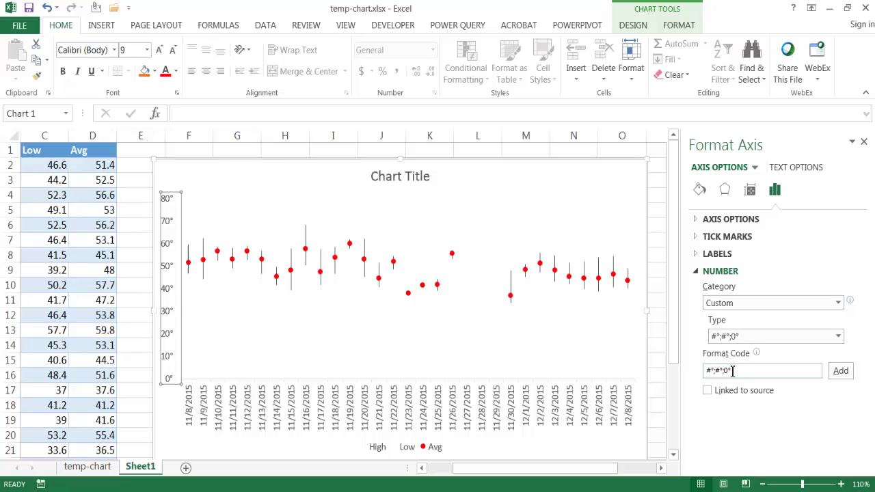
pyautogui.click(732, 371)
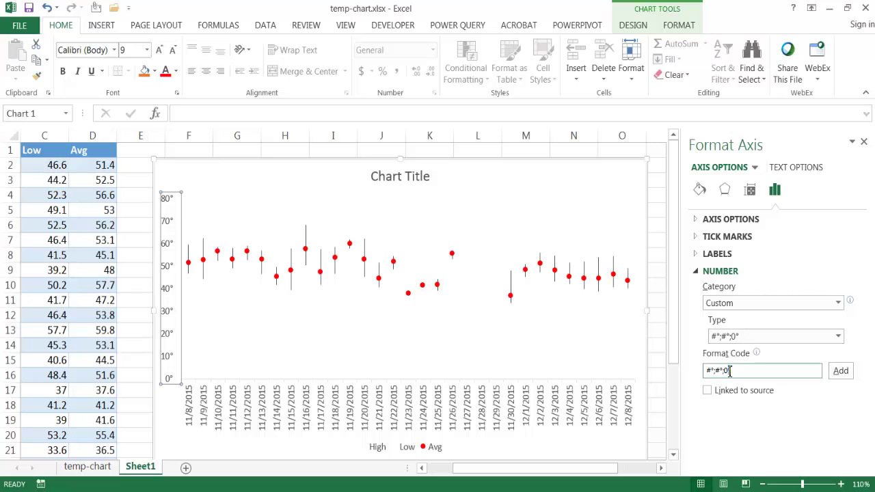
pyautogui.click(661, 469)
pyautogui.click(661, 469)
pyautogui.click(661, 469)
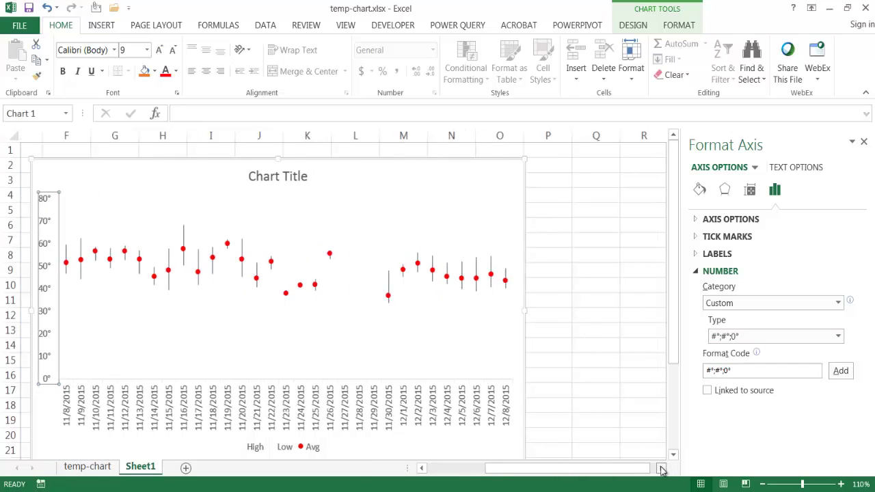
# Insert a degree sign (code 176) into cell Q3 via the Symbol dialog
pyautogui.click(576, 179)
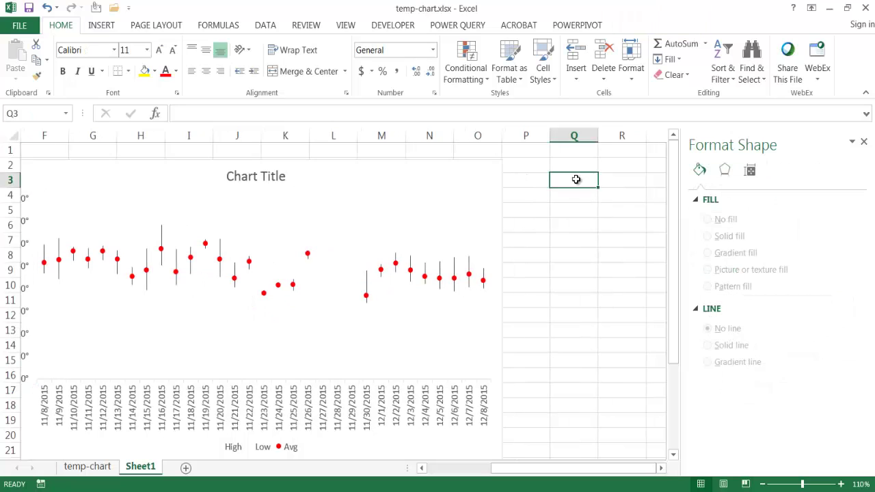
pyautogui.click(101, 25)
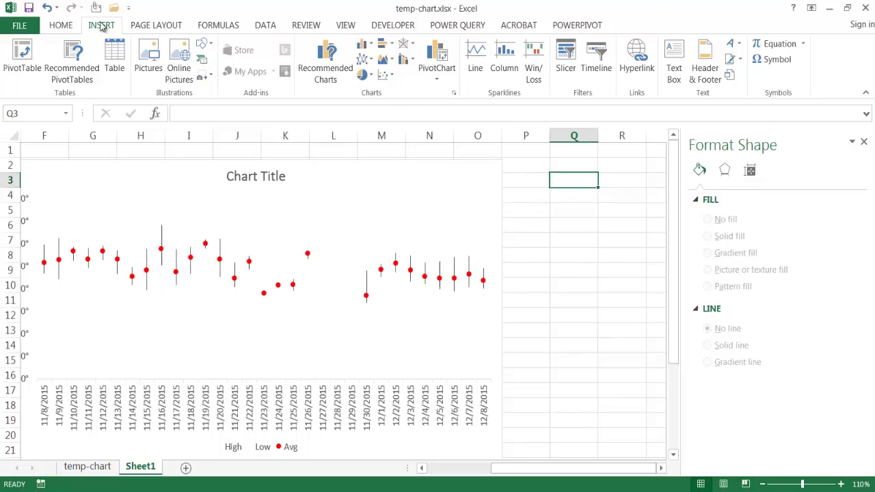
pyautogui.click(774, 60)
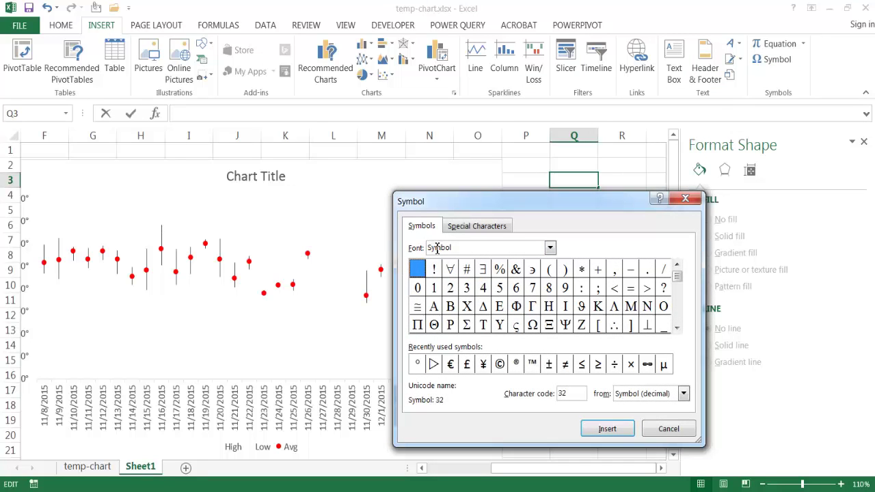
pyautogui.click(417, 366)
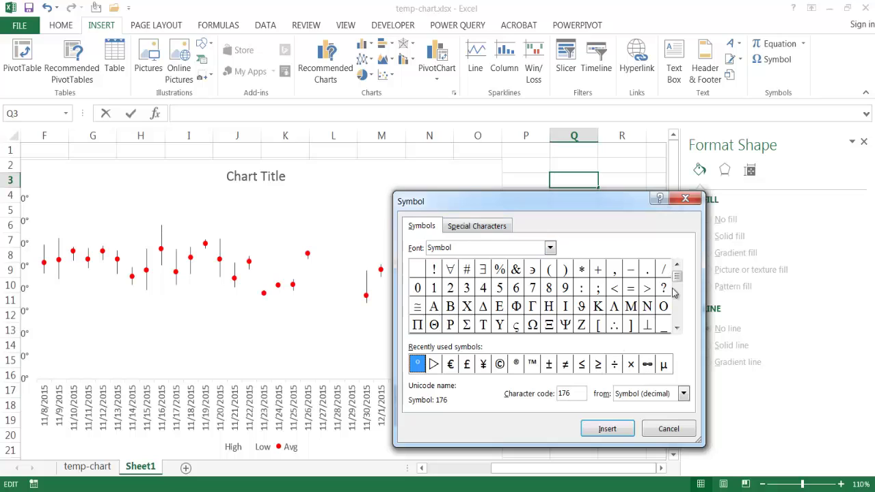
pyautogui.moveTo(677, 287); pyautogui.dragTo(680, 327)
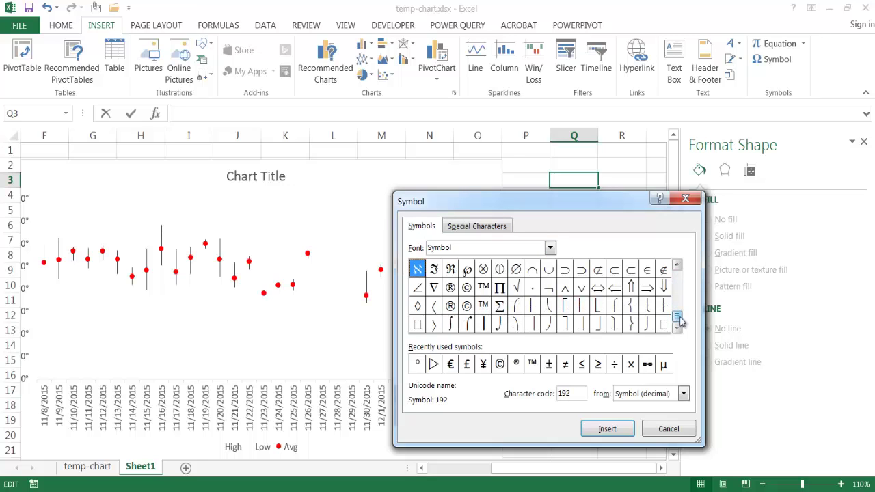
pyautogui.moveTo(679, 319); pyautogui.dragTo(678, 274)
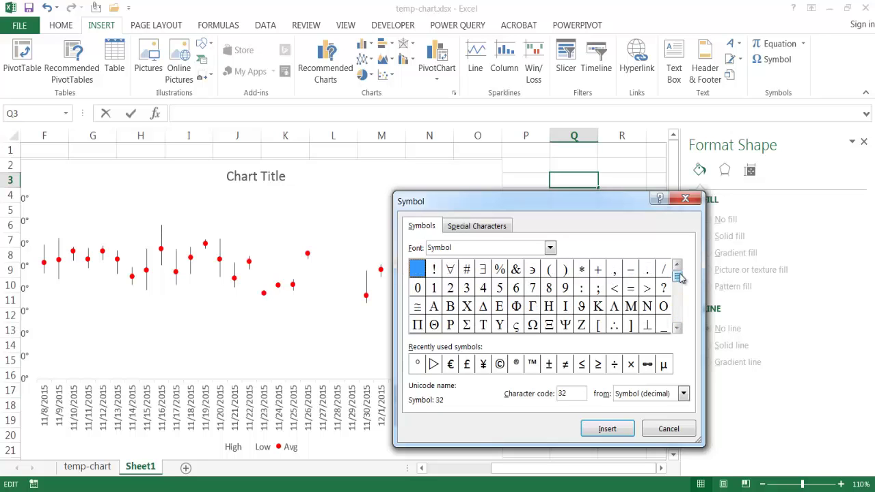
pyautogui.click(679, 311)
pyautogui.click(679, 311)
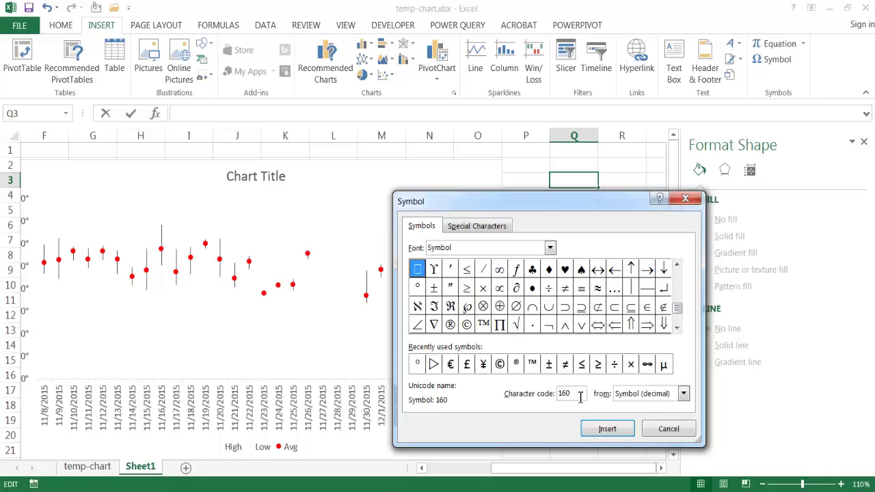
pyautogui.click(417, 365)
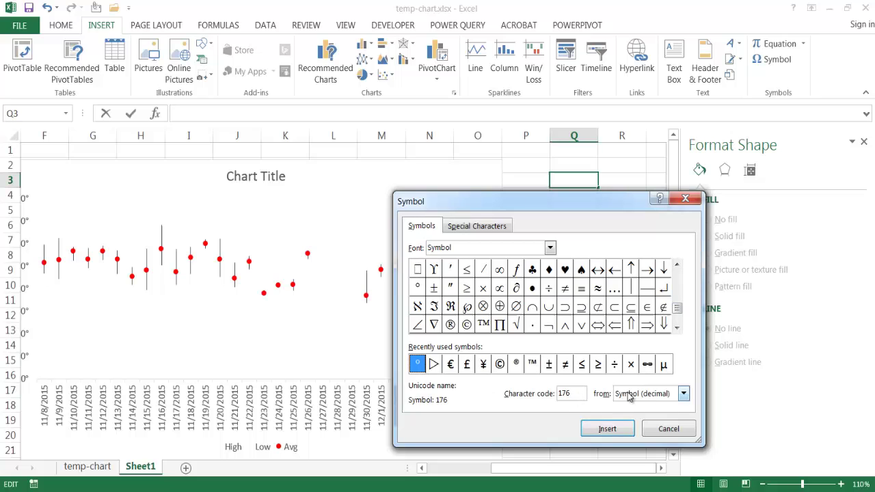
pyautogui.click(605, 429)
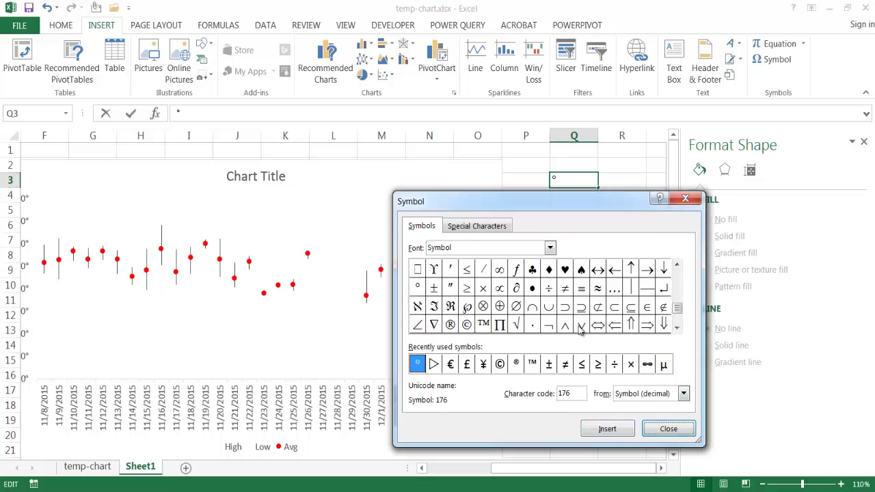
pyautogui.click(668, 430)
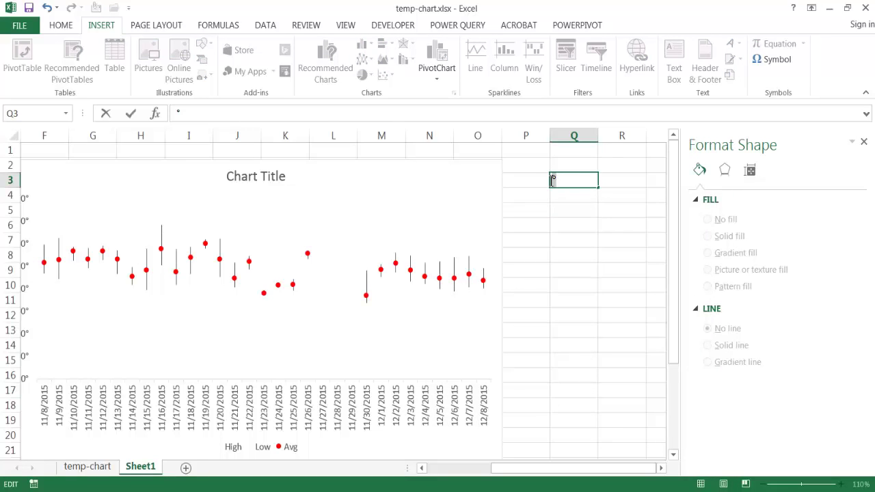
# Select the degree sign in Q3's formula bar and copy it
pyautogui.moveTo(552, 180); pyautogui.dragTo(580, 185)
pyautogui.click(575, 178)
pyautogui.click(539, 179)
pyautogui.click(562, 179)
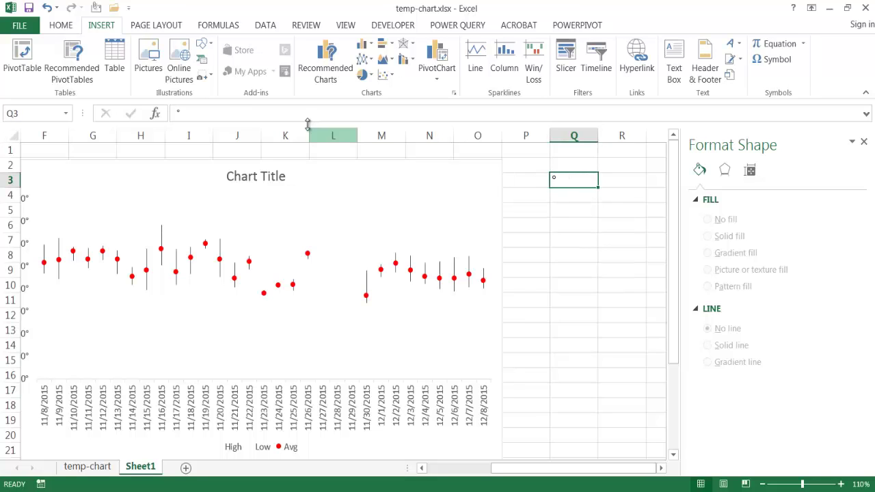
pyautogui.moveTo(192, 113); pyautogui.dragTo(151, 112)
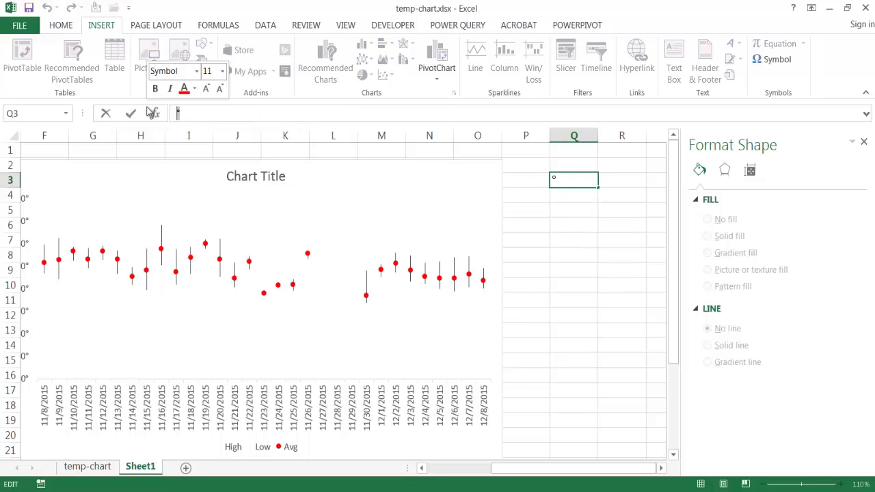
pyautogui.hotkey('ctrl', 'c')
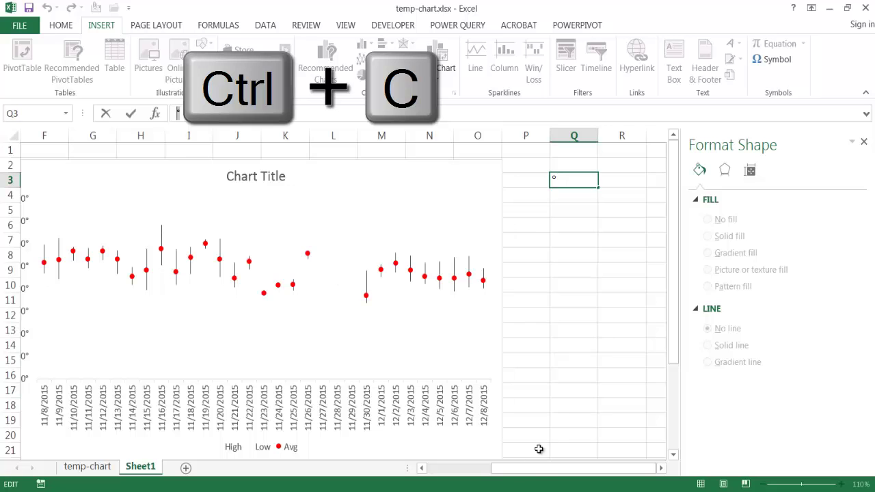
pyautogui.moveTo(535, 471); pyautogui.dragTo(483, 471)
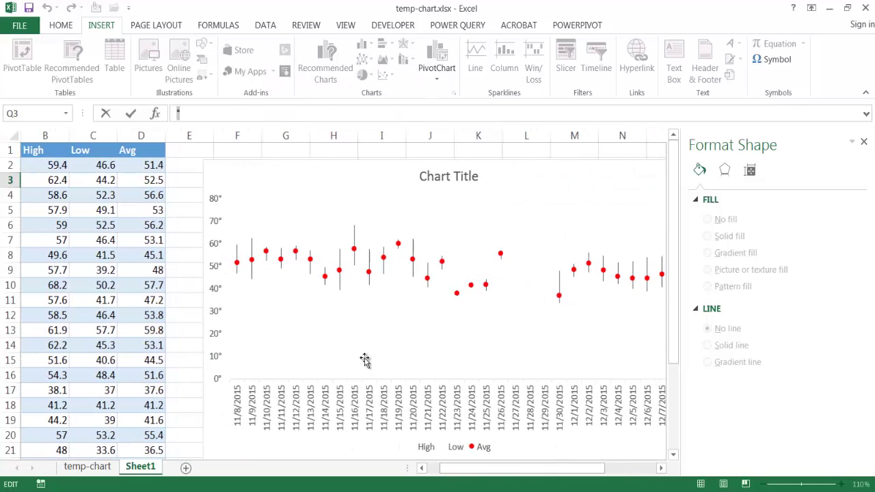
# Paste the degree sign into the vertical axis format code, giving #°;#°;0°
pyautogui.click(216, 288)
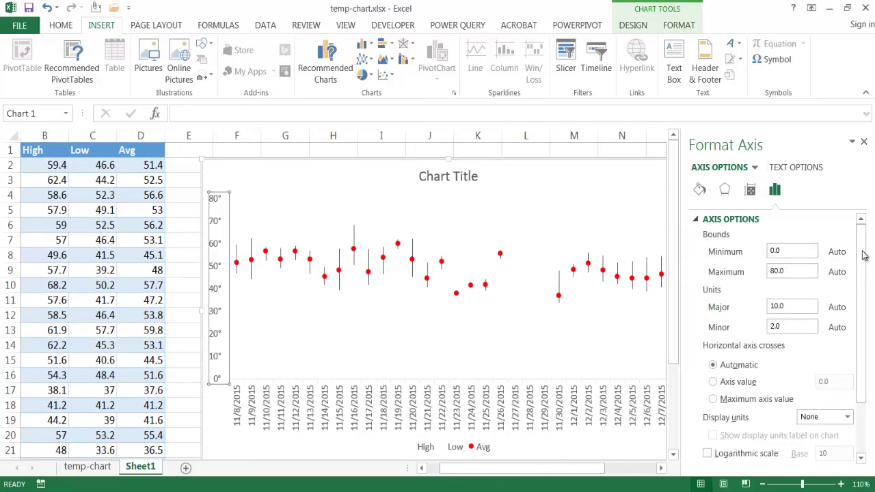
pyautogui.moveTo(863, 254); pyautogui.dragTo(864, 447)
pyautogui.click(697, 458)
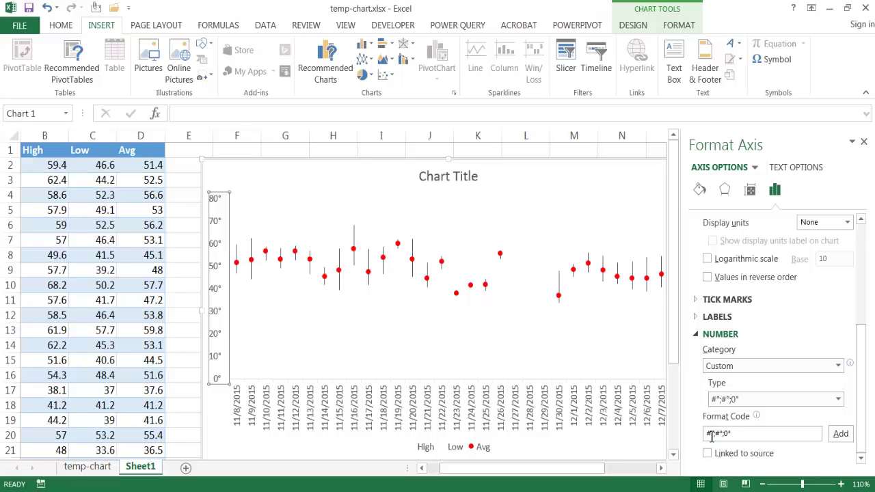
pyautogui.hotkey('ctrl', 'v')
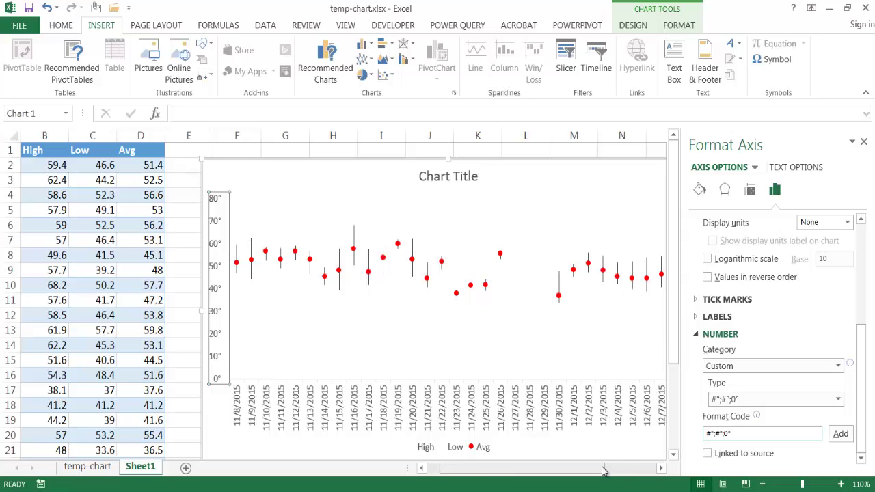
# Add a primary vertical axis title to the chart from Chart Elements
pyautogui.moveTo(602, 469); pyautogui.dragTo(679, 470)
pyautogui.click(519, 169)
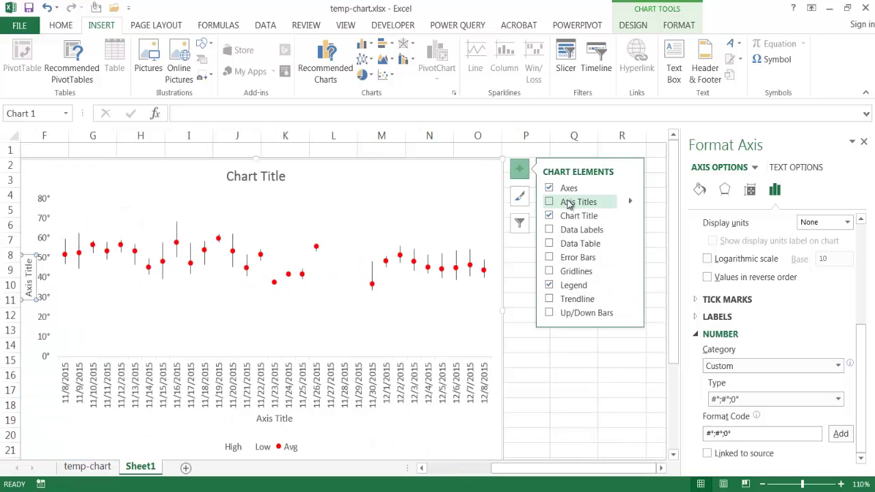
pyautogui.click(630, 202)
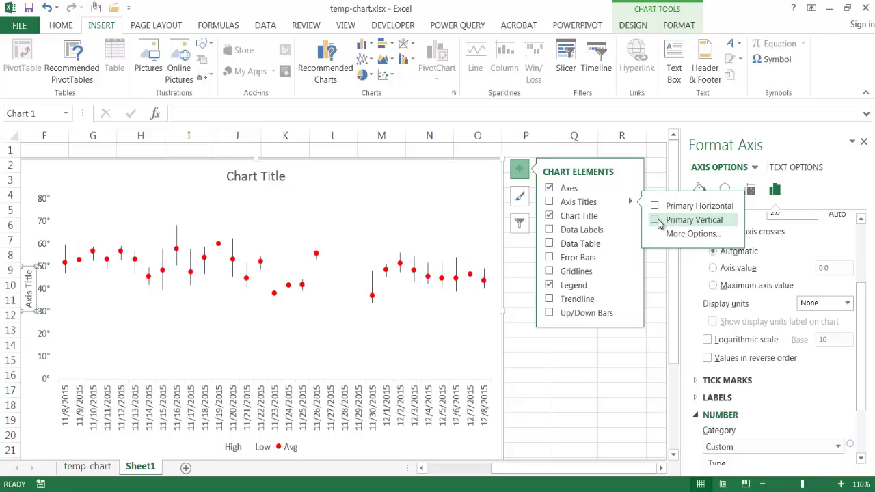
pyautogui.click(654, 220)
pyautogui.moveTo(616, 469); pyautogui.dragTo(536, 460)
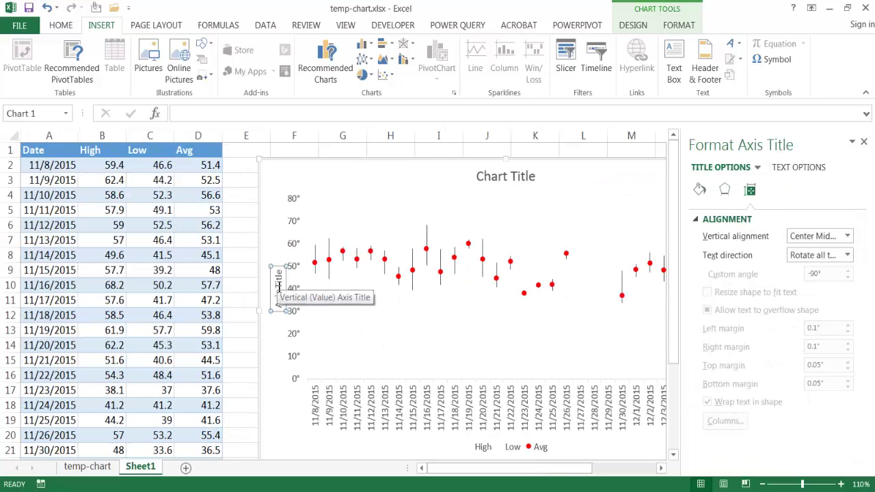
# Replace the placeholder axis title text with 'Fahrenheit'
pyautogui.doubleClick(278, 281)
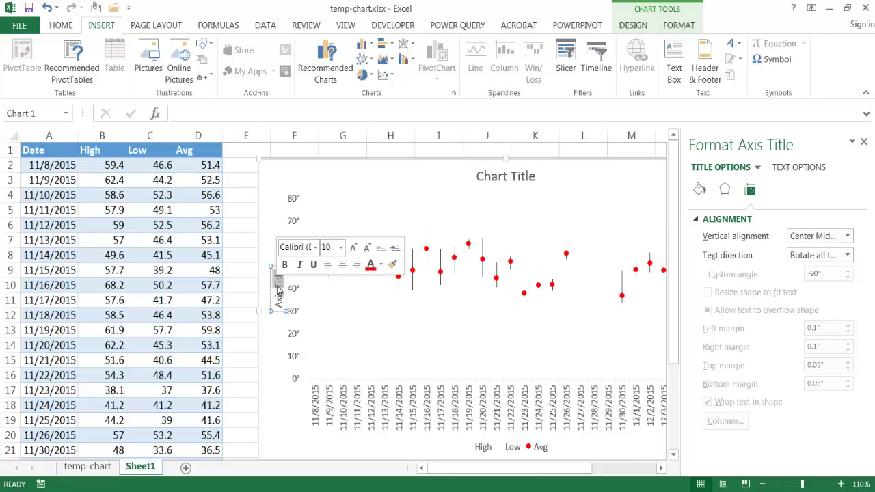
pyautogui.press('Delete')
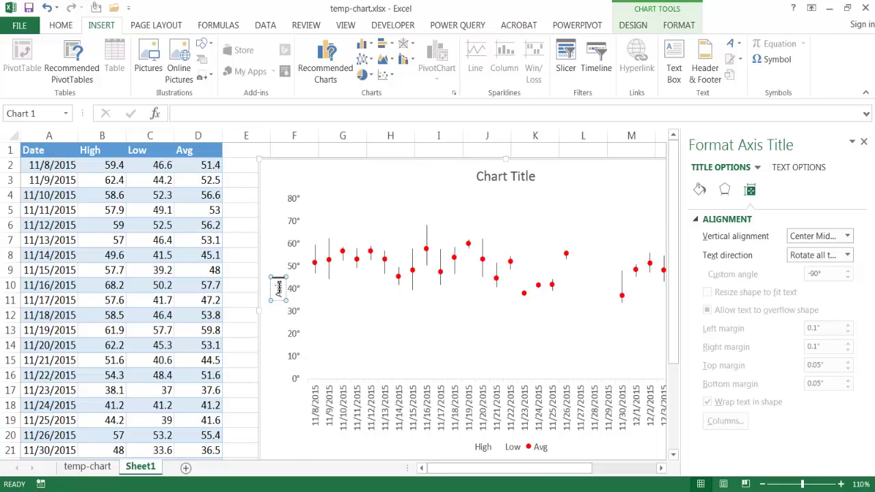
pyautogui.press('BackSpace')
pyautogui.press('BackSpace')
pyautogui.press('BackSpace')
pyautogui.press('BackSpace')
pyautogui.press('BackSpace')
pyautogui.write('Fahrenheit')
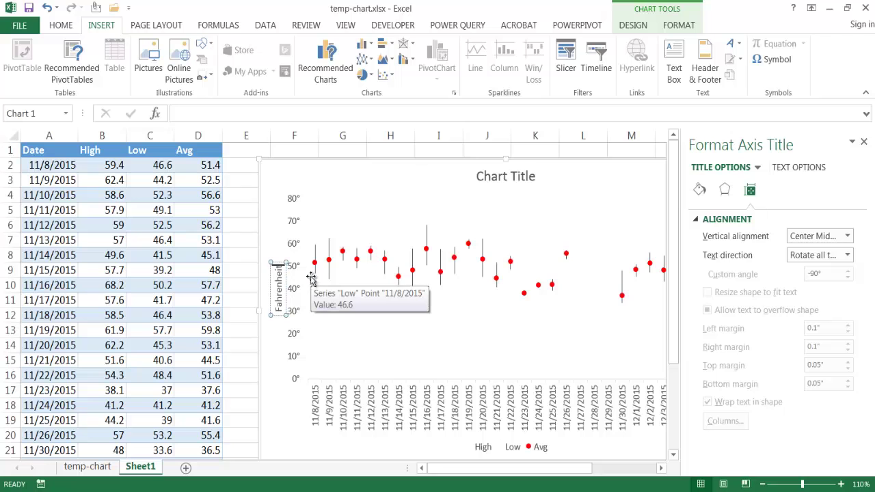
pyautogui.click(358, 342)
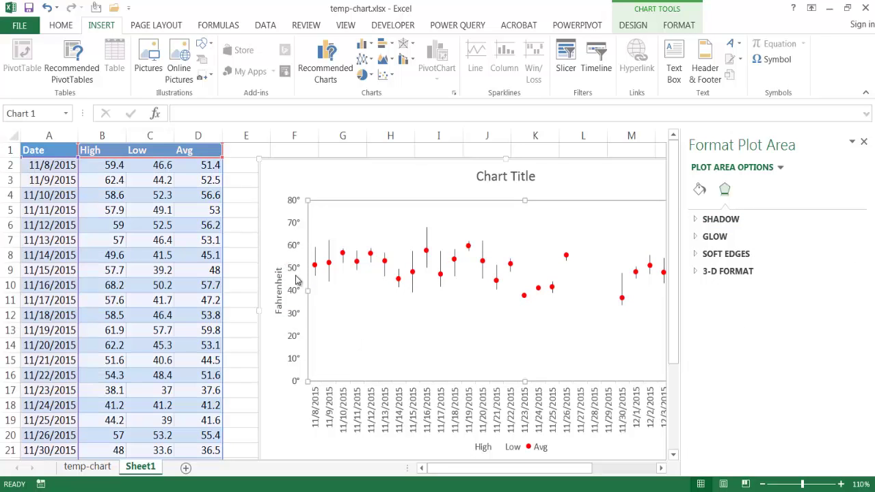
# Set the High/Low/Avg legend position to Top and close the Format Legend pane
pyautogui.moveTo(533, 469); pyautogui.dragTo(588, 468)
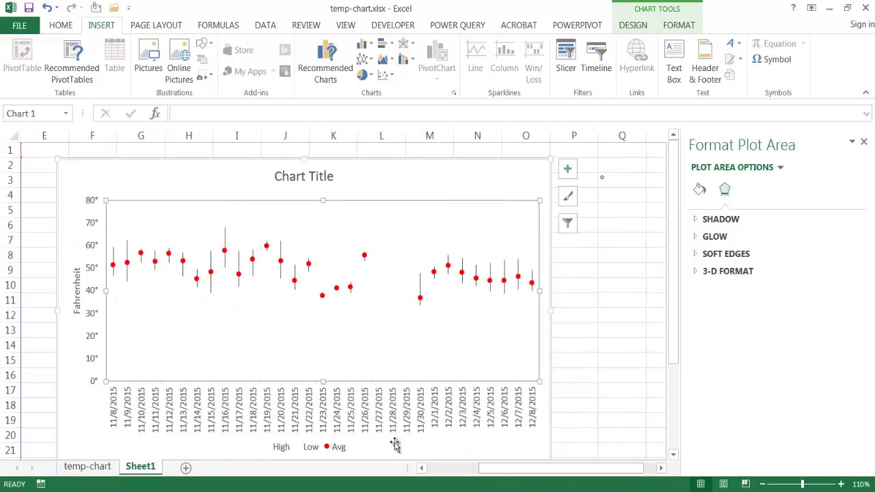
pyautogui.click(310, 447)
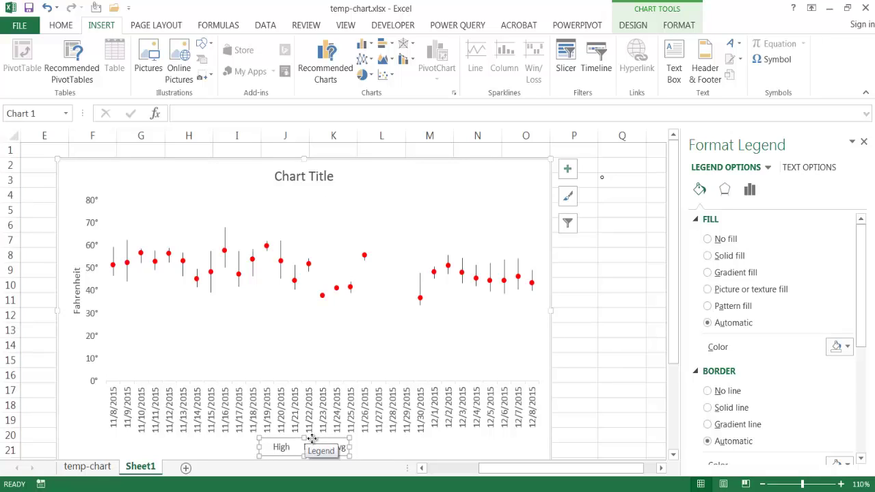
pyautogui.click(833, 169)
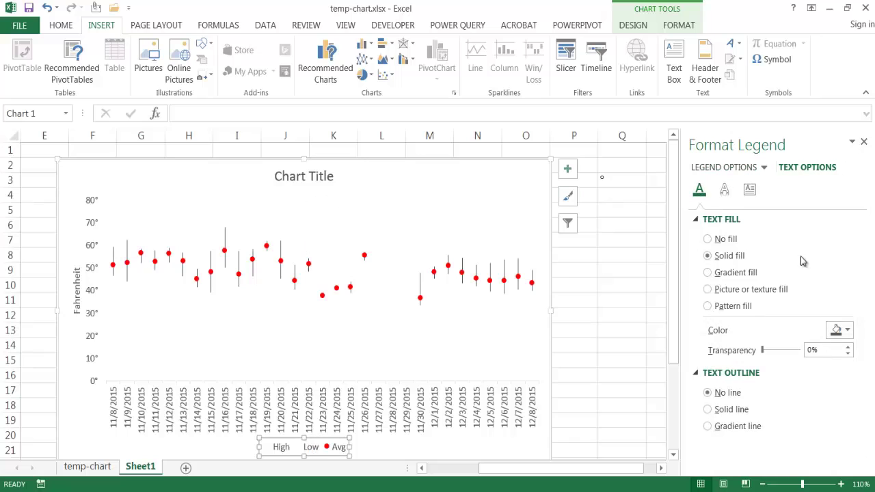
pyautogui.click(749, 189)
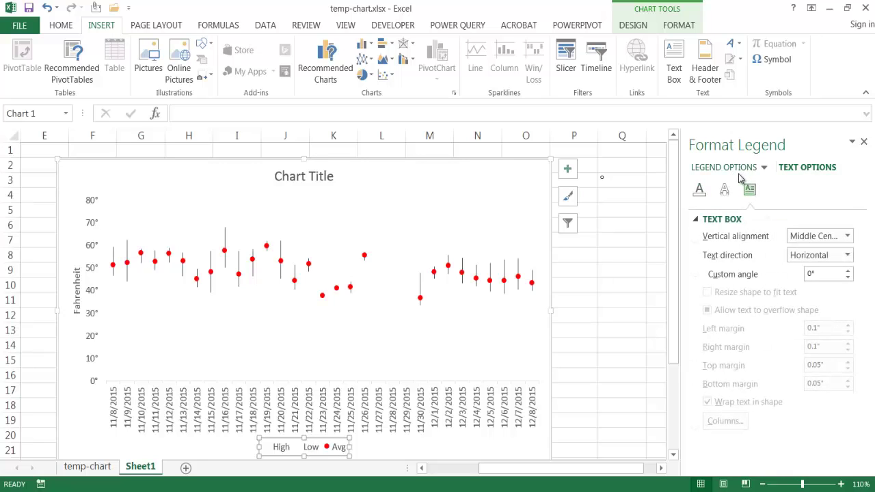
pyautogui.click(735, 169)
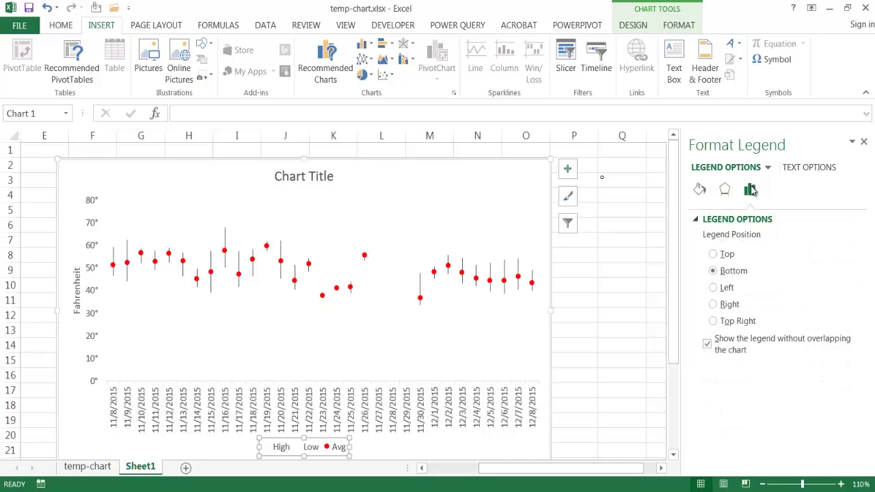
pyautogui.click(713, 254)
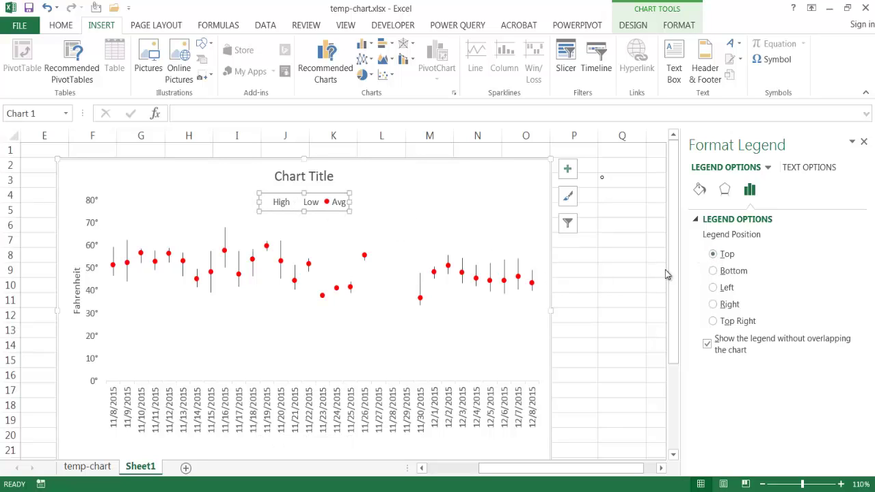
pyautogui.click(863, 141)
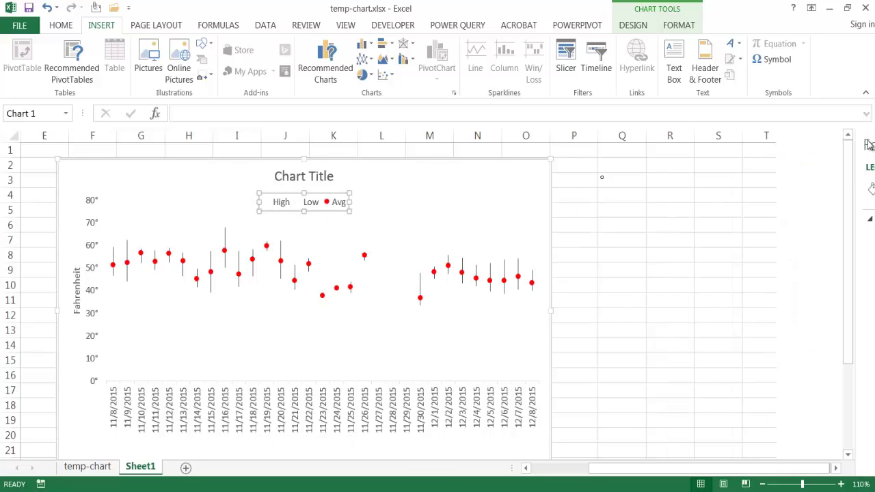
# Replace the placeholder chart title with 'New York Temps'
pyautogui.click(626, 180)
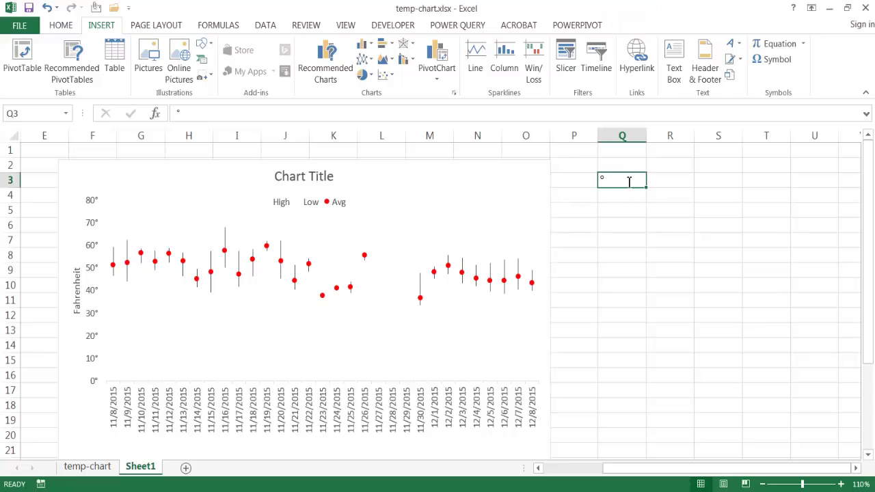
pyautogui.press('Escape')
pyautogui.click(625, 269)
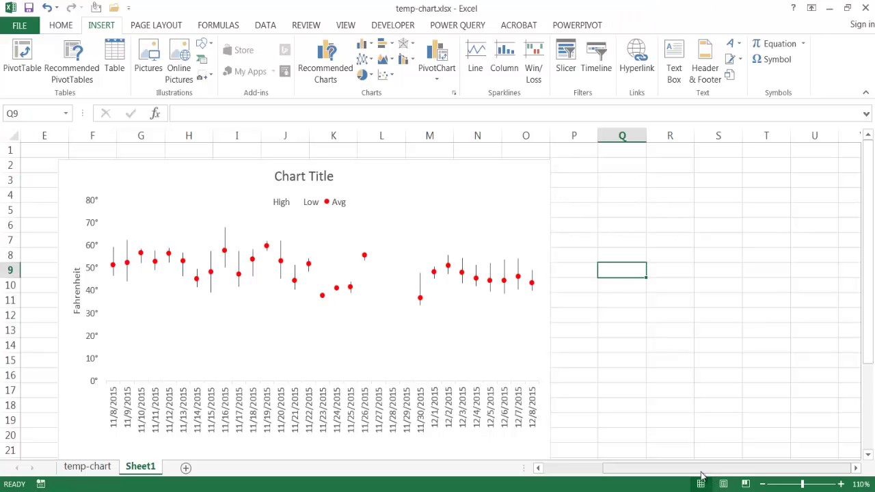
pyautogui.moveTo(701, 471); pyautogui.dragTo(660, 469)
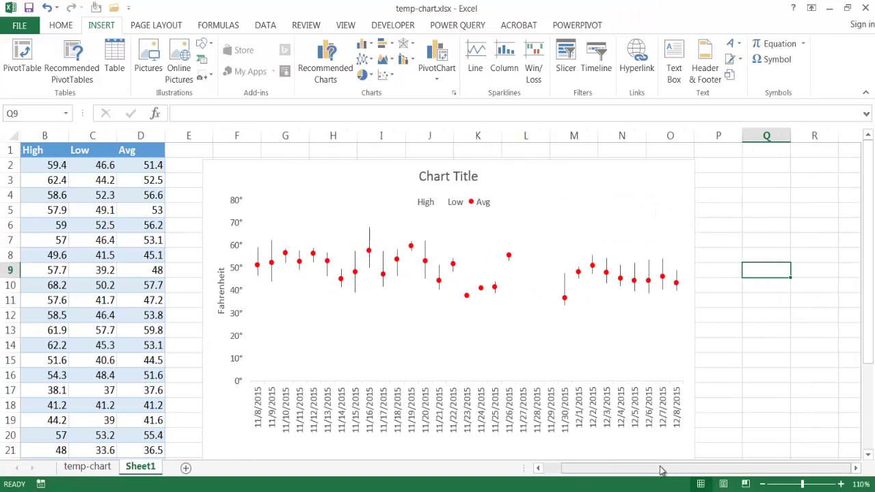
pyautogui.doubleClick(450, 177)
pyautogui.doubleClick(449, 177)
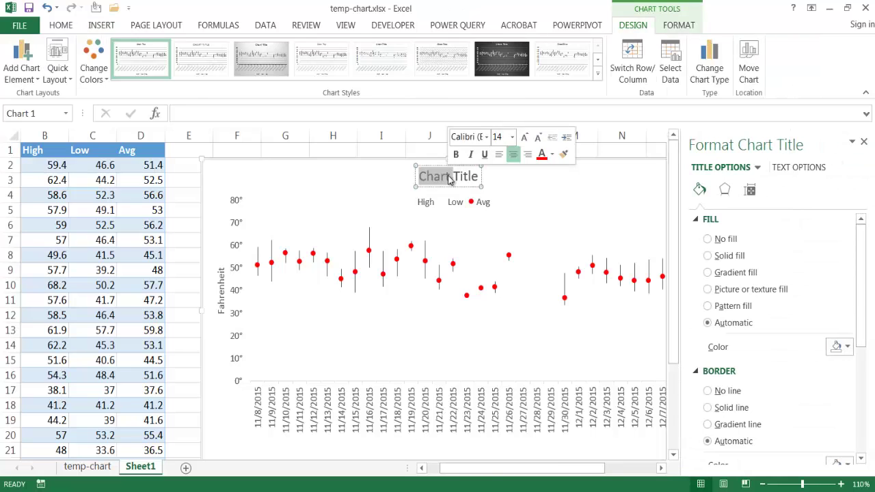
pyautogui.hotkey('ctrl', 'a')
pyautogui.press('BackSpace')
pyautogui.write('New')
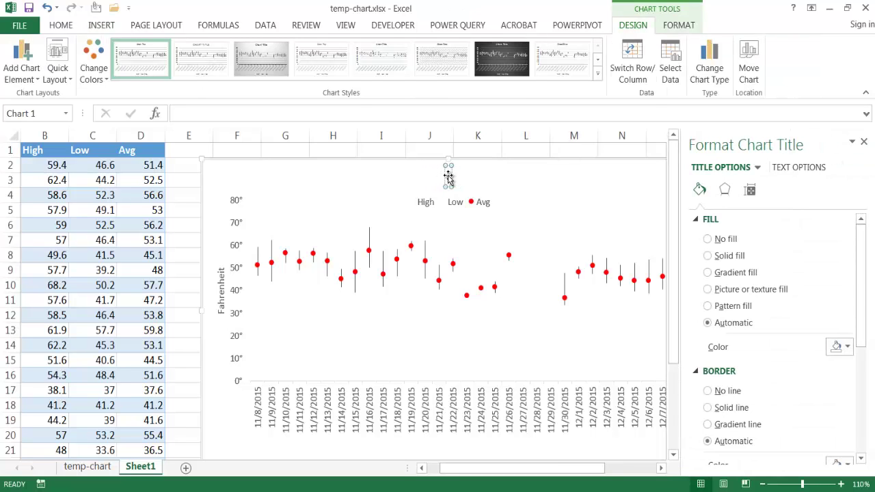
pyautogui.write(' York Tem')
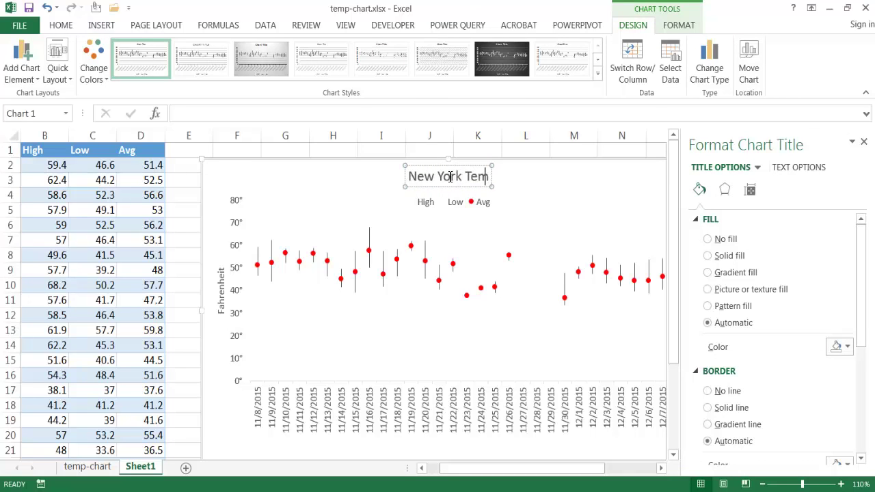
pyautogui.write('ps')
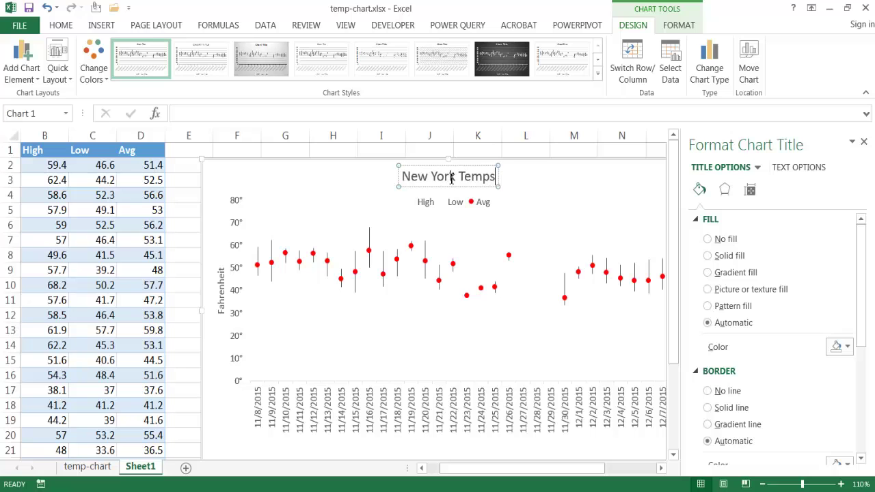
pyautogui.click(863, 141)
# Turn off worksheet gridlines from the View tab, then reselect the finished chart
pyautogui.click(812, 195)
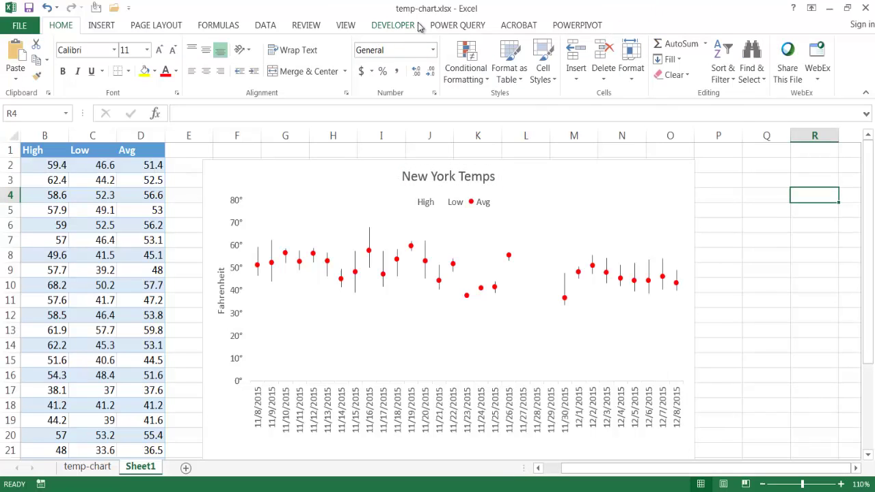
pyautogui.click(349, 26)
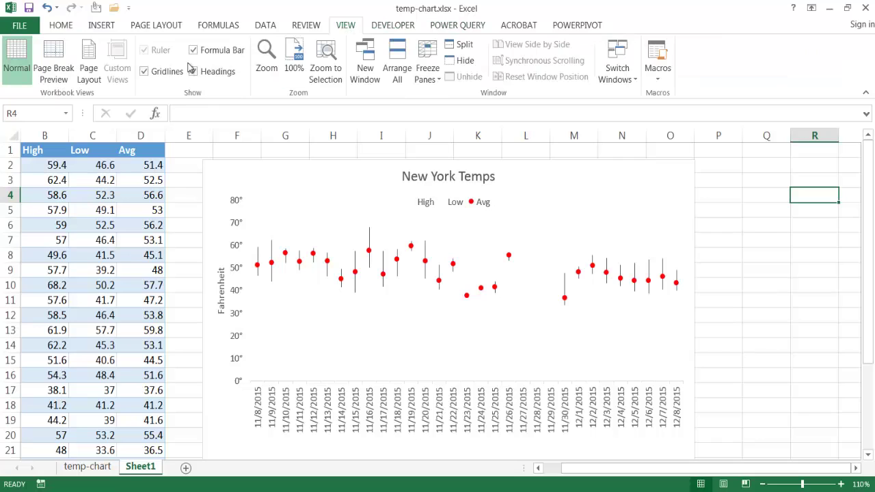
pyautogui.click(145, 72)
pyautogui.click(766, 330)
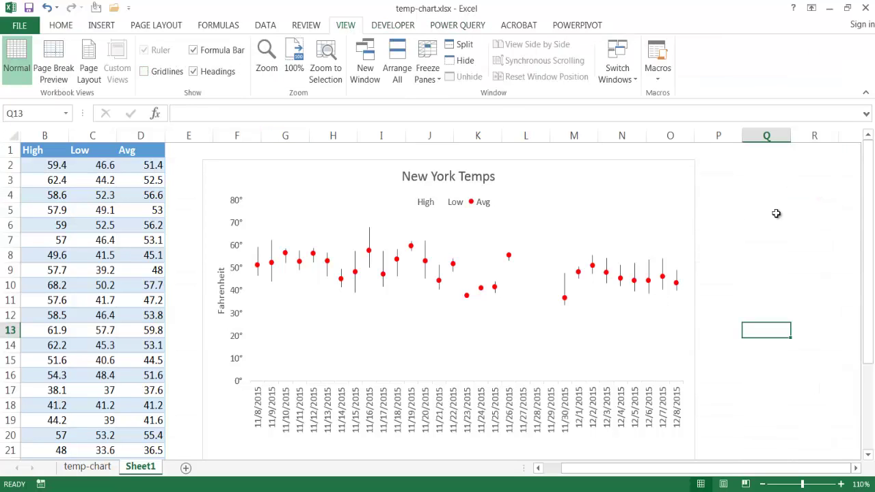
pyautogui.click(776, 212)
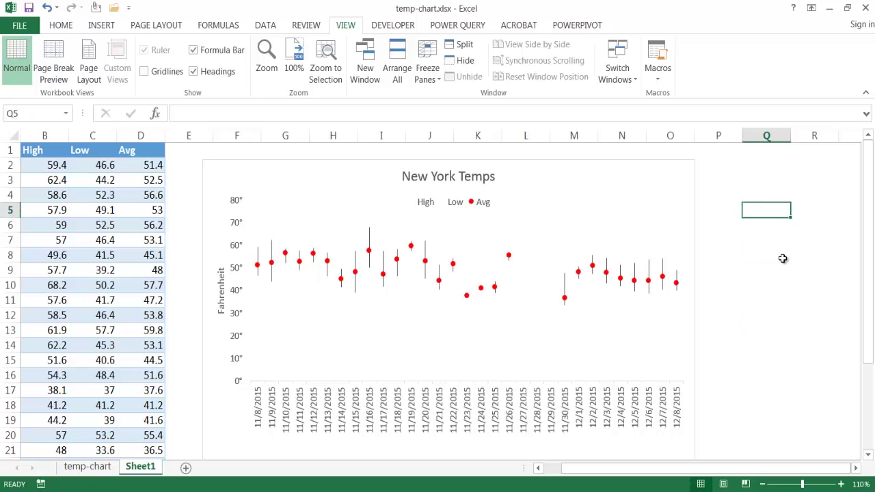
pyautogui.click(694, 190)
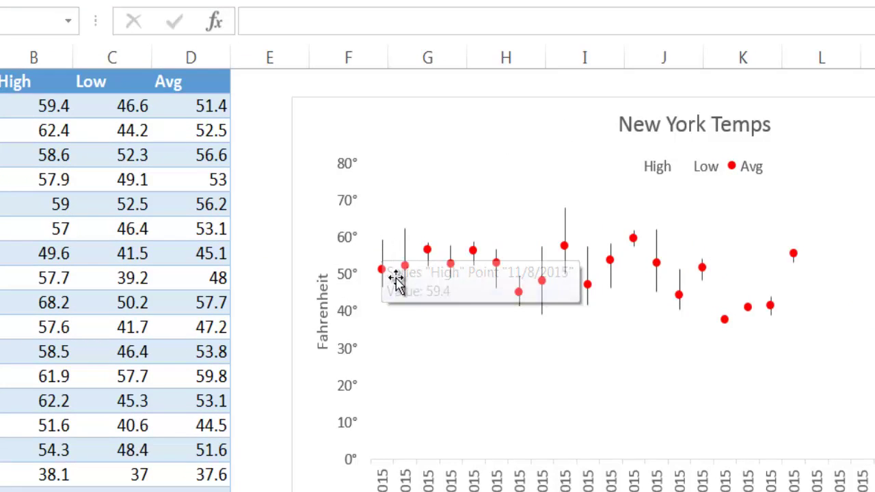
pyautogui.moveTo(386, 293)
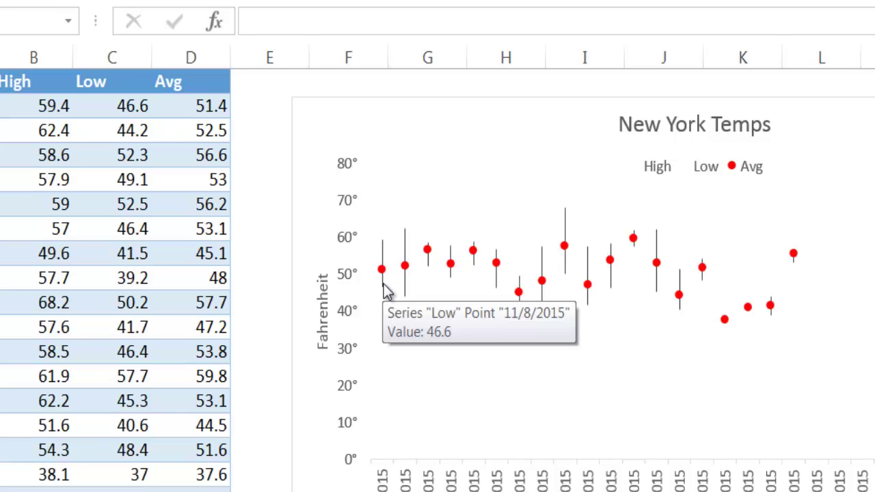
pyautogui.moveTo(382, 271)
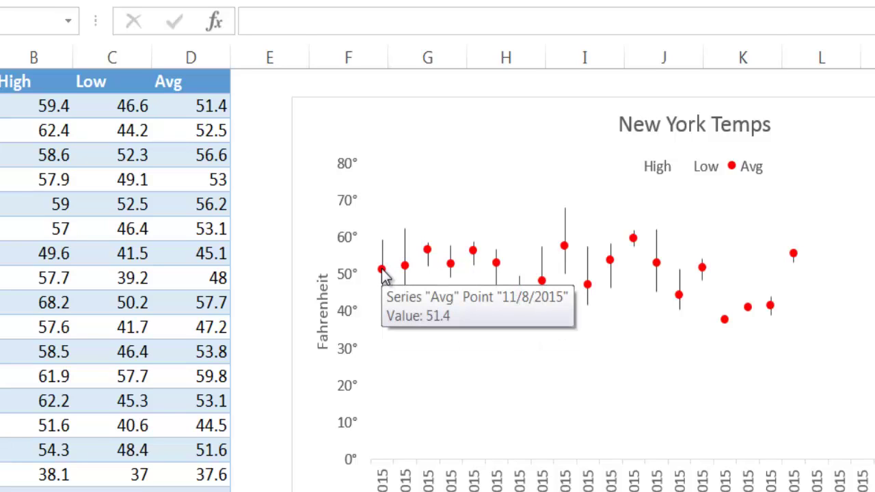